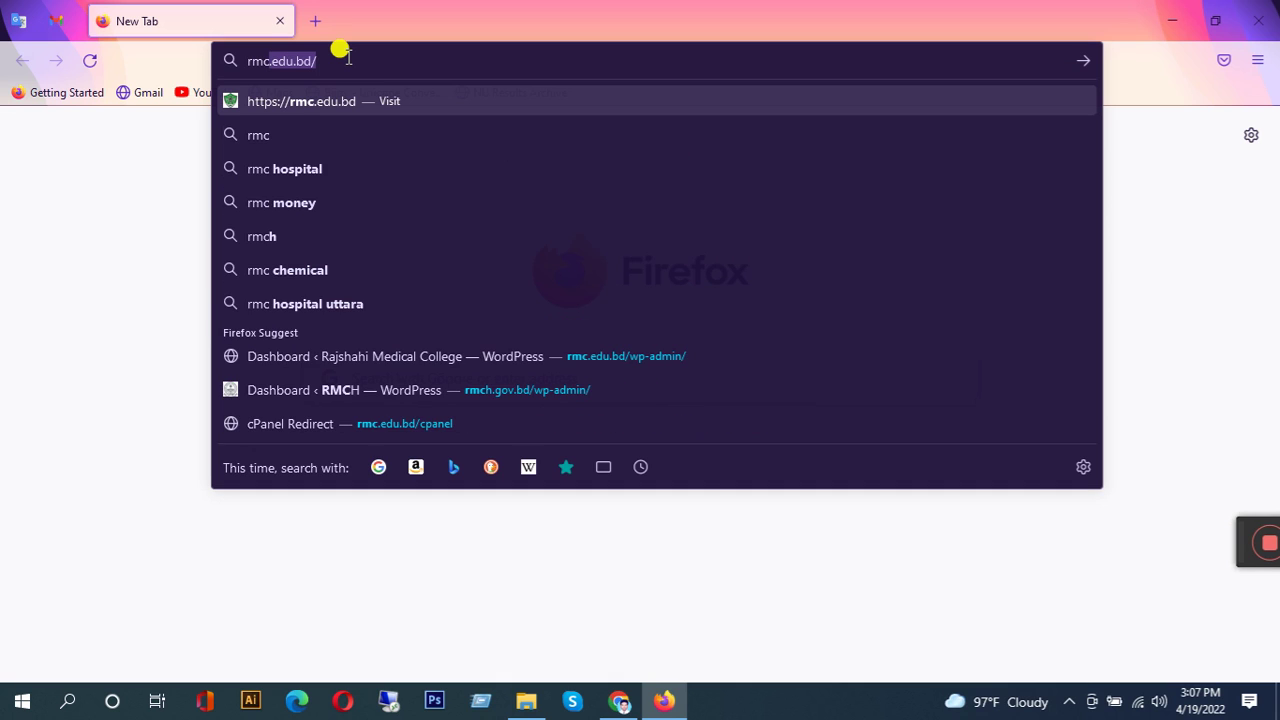
Go to rmc.edu.bd/wp-admin/ and log in to the WordPress dashboard.
{"action": "type", "text": "p-admin/"}
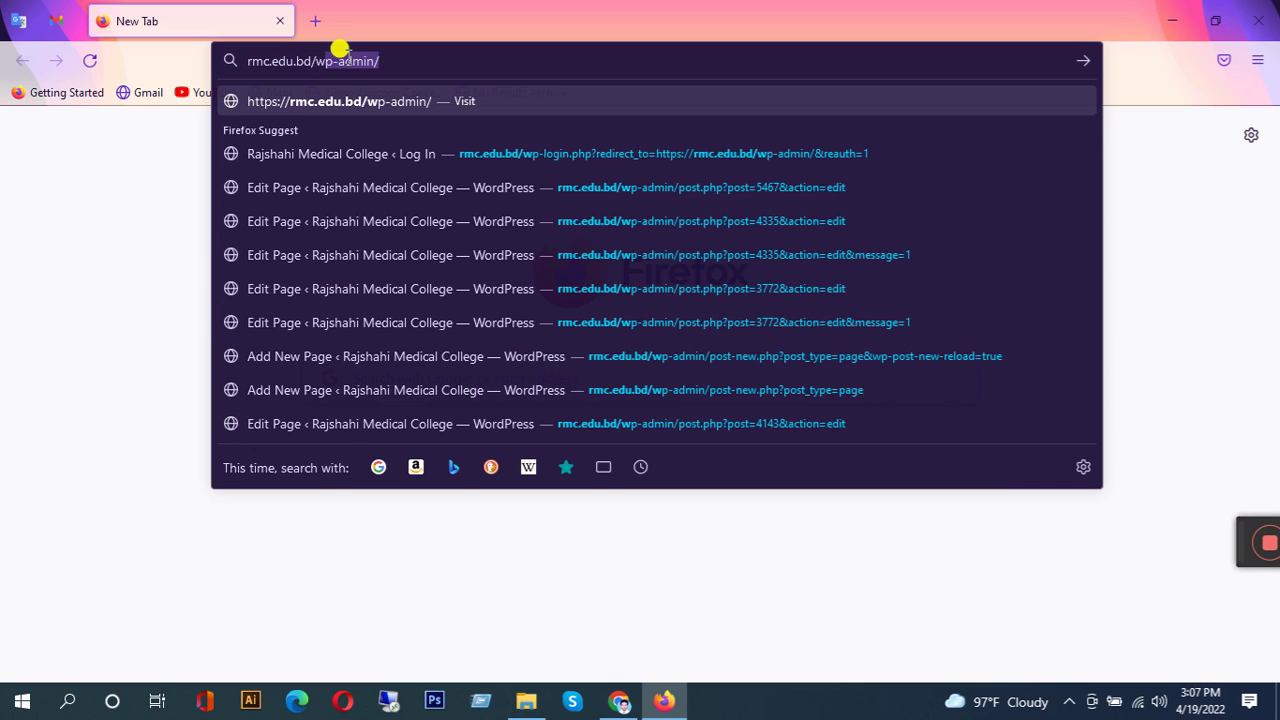
{"action": "key", "text": "Return"}
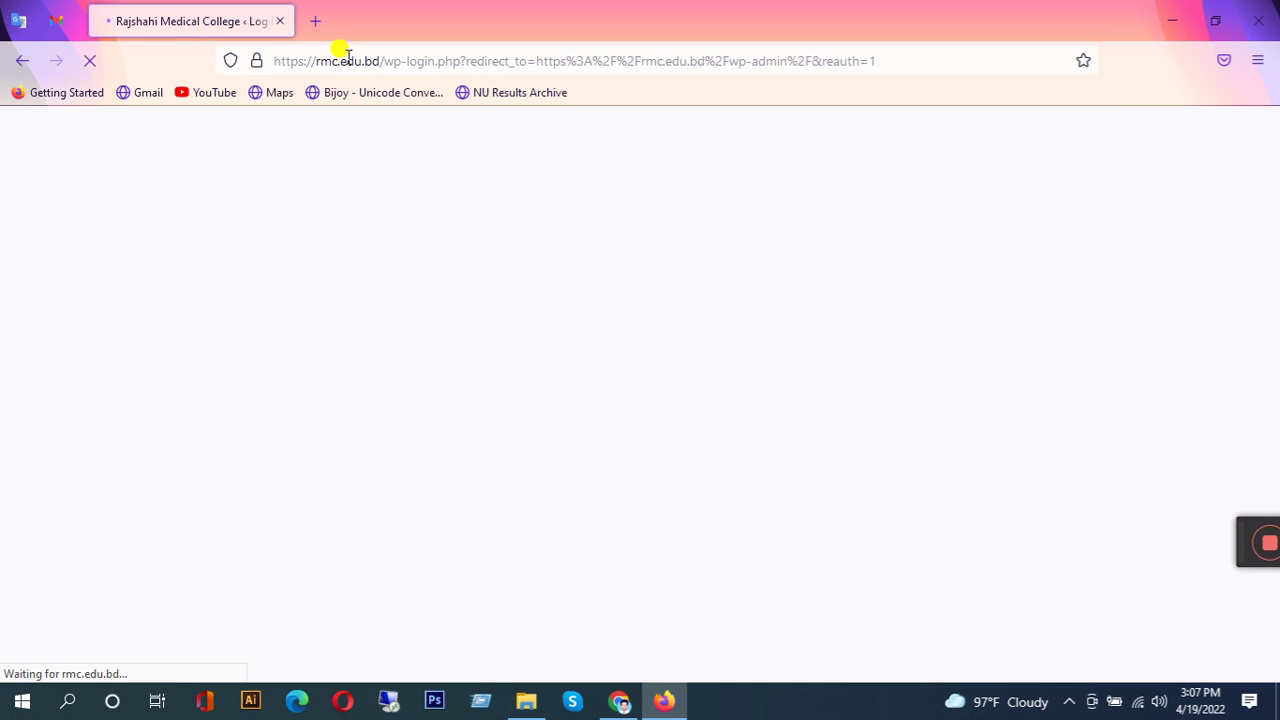
{"action": "left_click", "coordinate": [715, 500]}
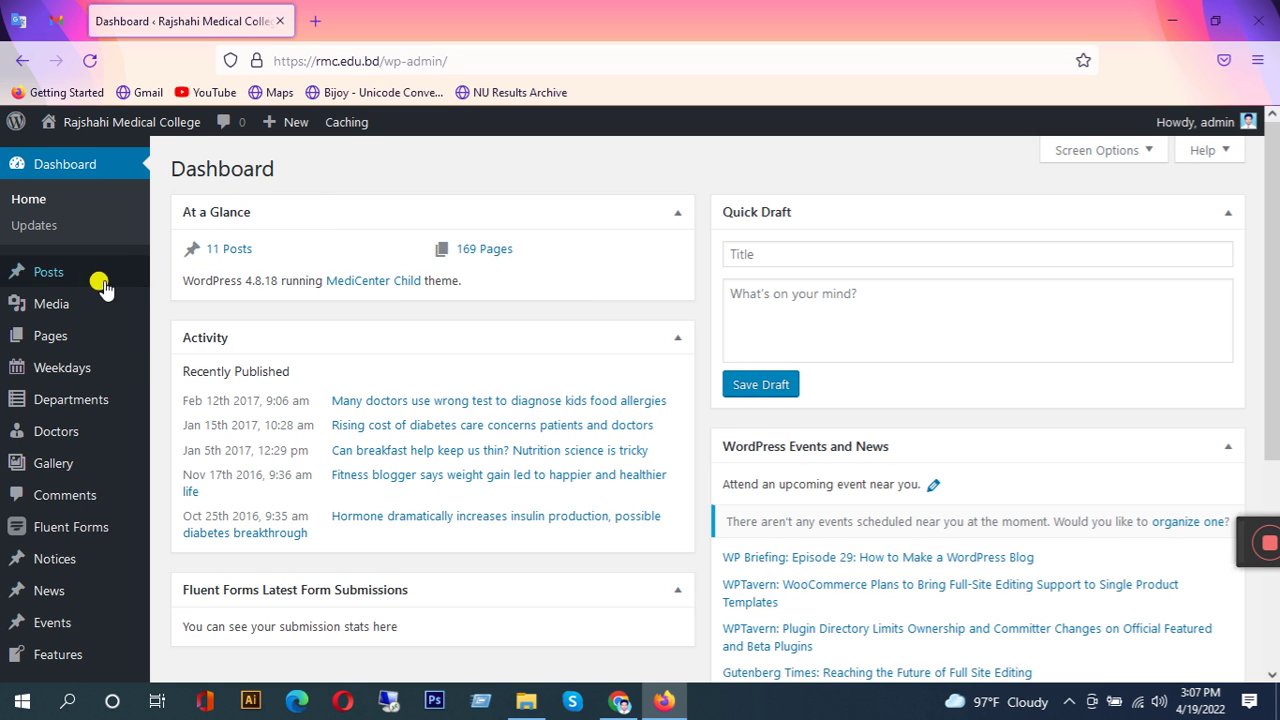
Open the Photo Gallery plugin's gallery list and start adding a new gallery.
{"action": "scroll", "coordinate": [100, 285], "scroll_direction": "down", "scroll_amount": 3}
{"action": "scroll", "coordinate": [90, 330], "scroll_direction": "down", "scroll_amount": 2}
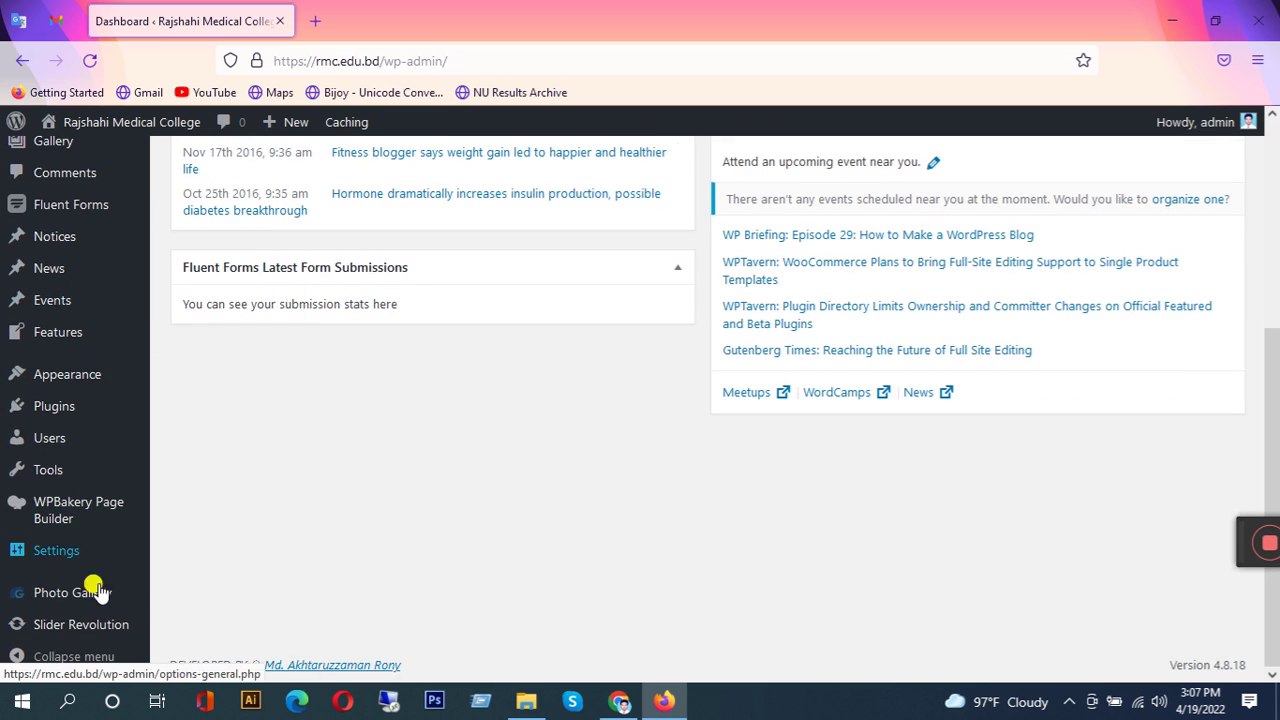
{"action": "left_click", "coordinate": [100, 596]}
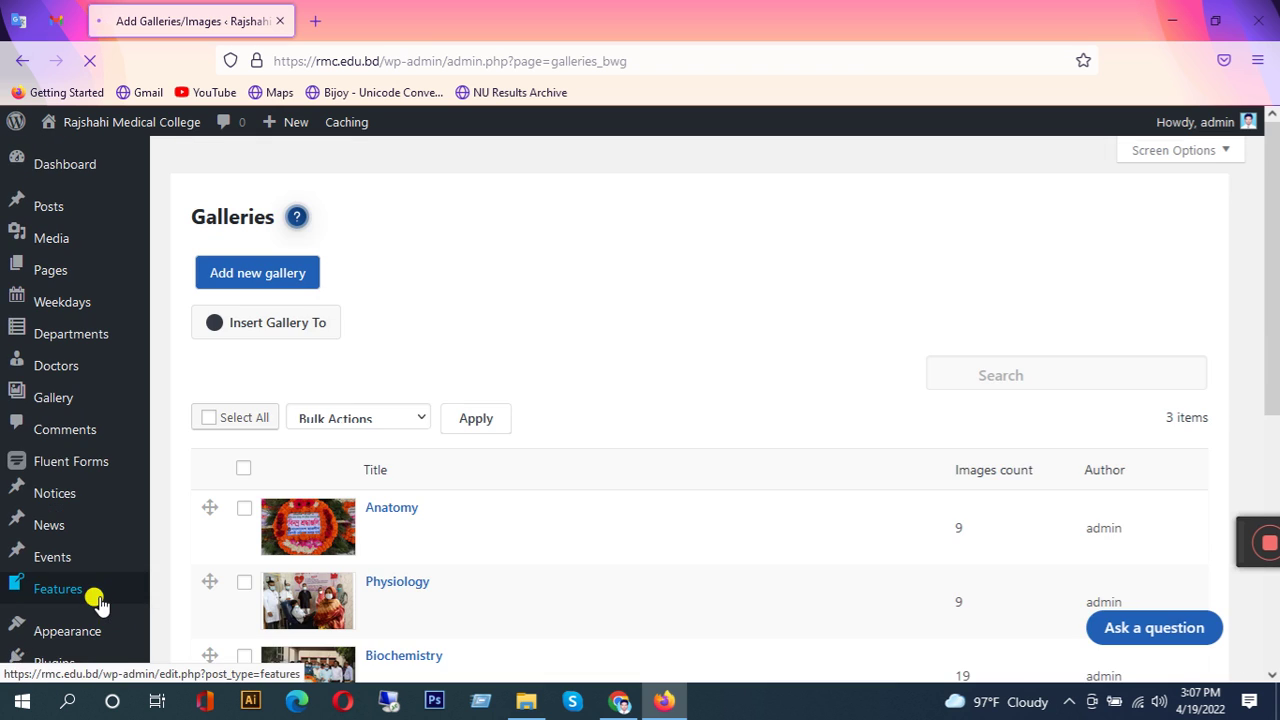
{"action": "scroll", "coordinate": [352, 310], "scroll_direction": "down", "scroll_amount": 3}
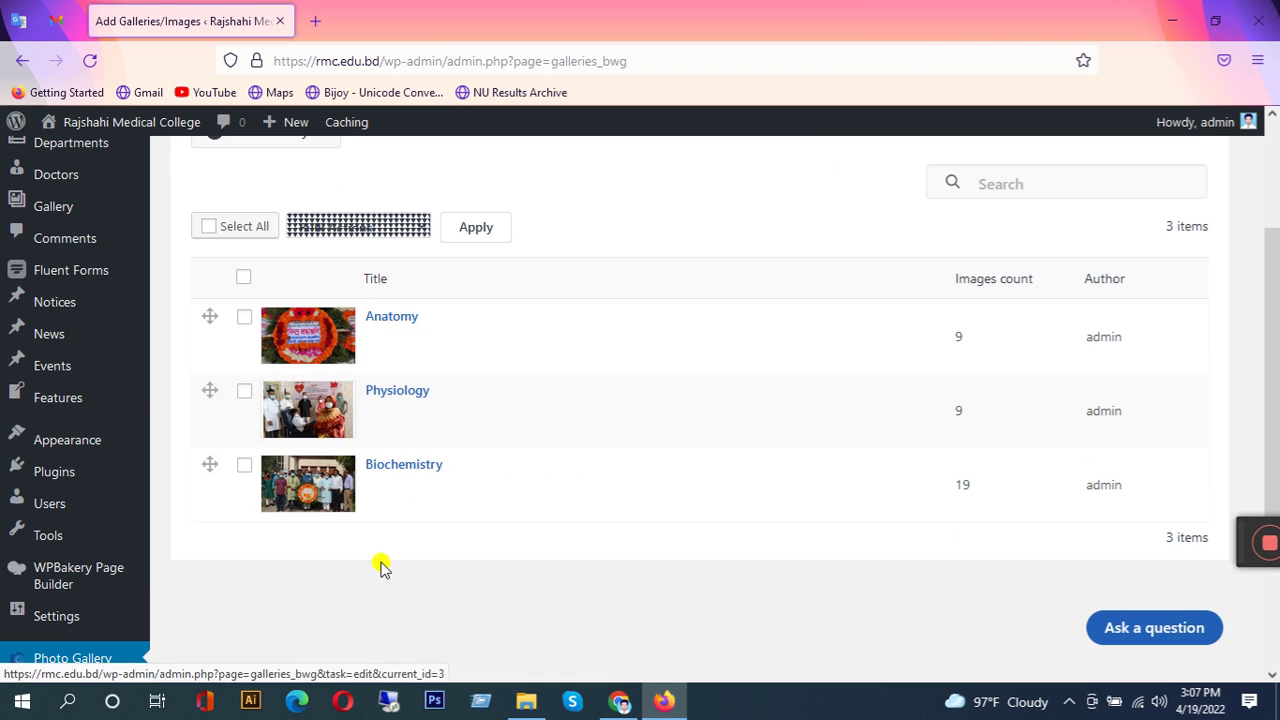
{"action": "scroll", "coordinate": [375, 378], "scroll_direction": "up", "scroll_amount": 3}
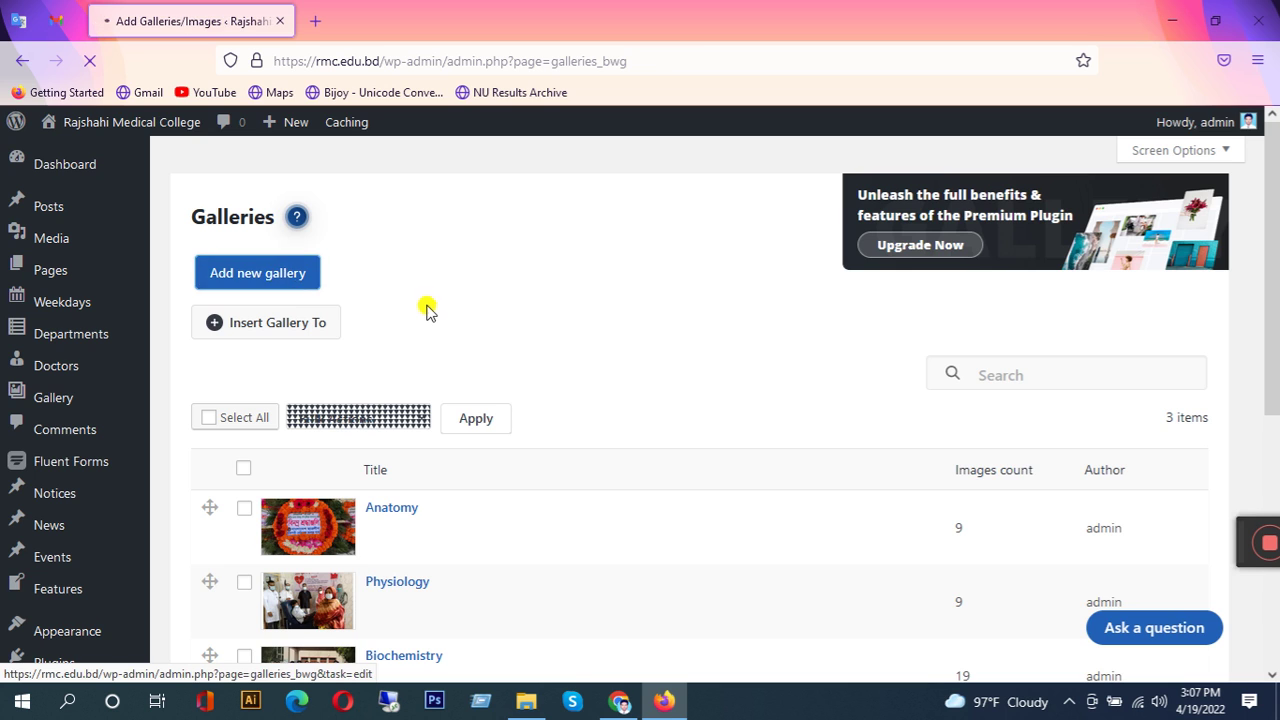
{"action": "left_click", "coordinate": [292, 274]}
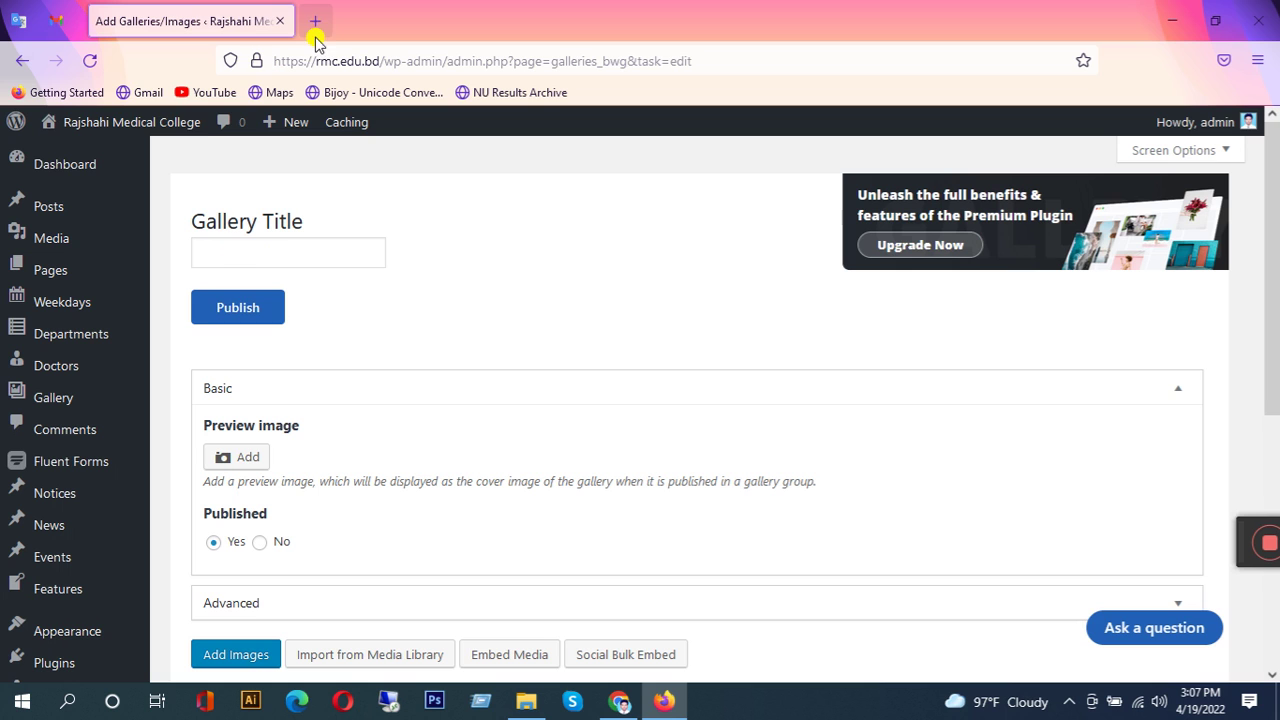
Open the Rajshahi Medical College website in a second tab and go to the Pathology page among the para clinical departments.
{"action": "mouse_move", "coordinate": [92, 123]}
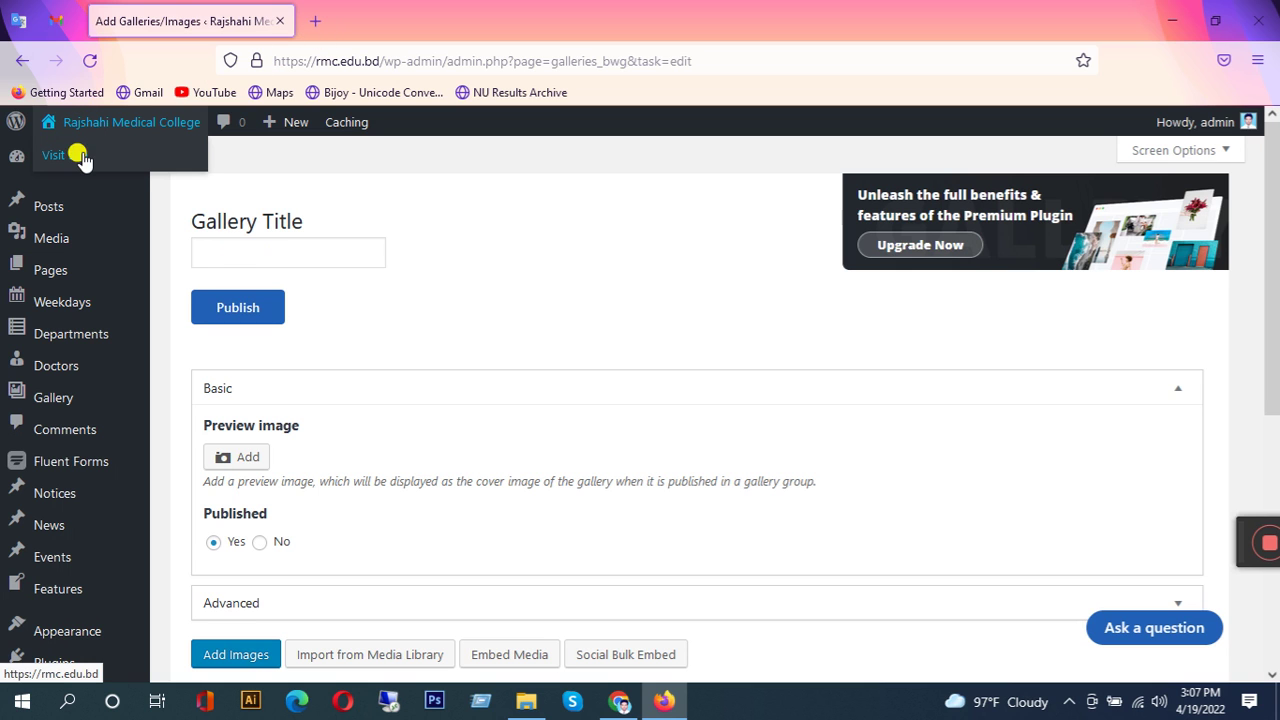
{"action": "middle_click", "coordinate": [174, 130]}
{"action": "left_click", "coordinate": [337, 21]}
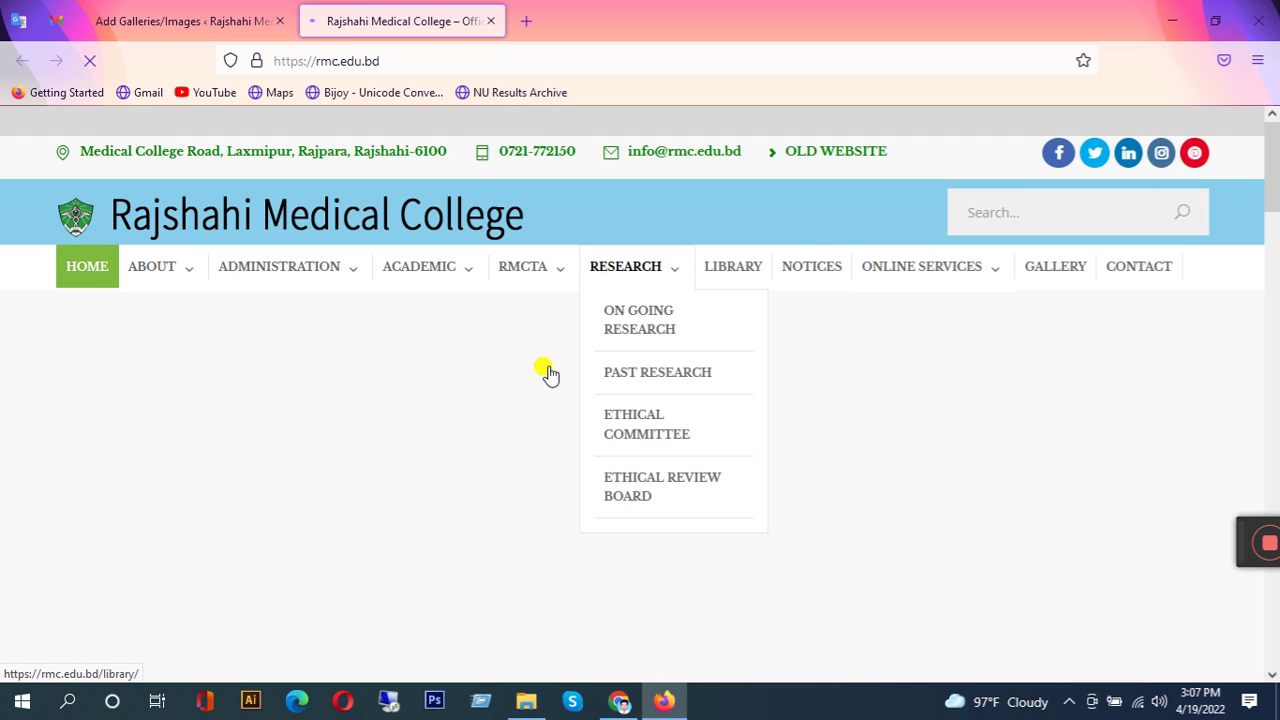
{"action": "mouse_move", "coordinate": [420, 270]}
{"action": "mouse_move", "coordinate": [449, 312]}
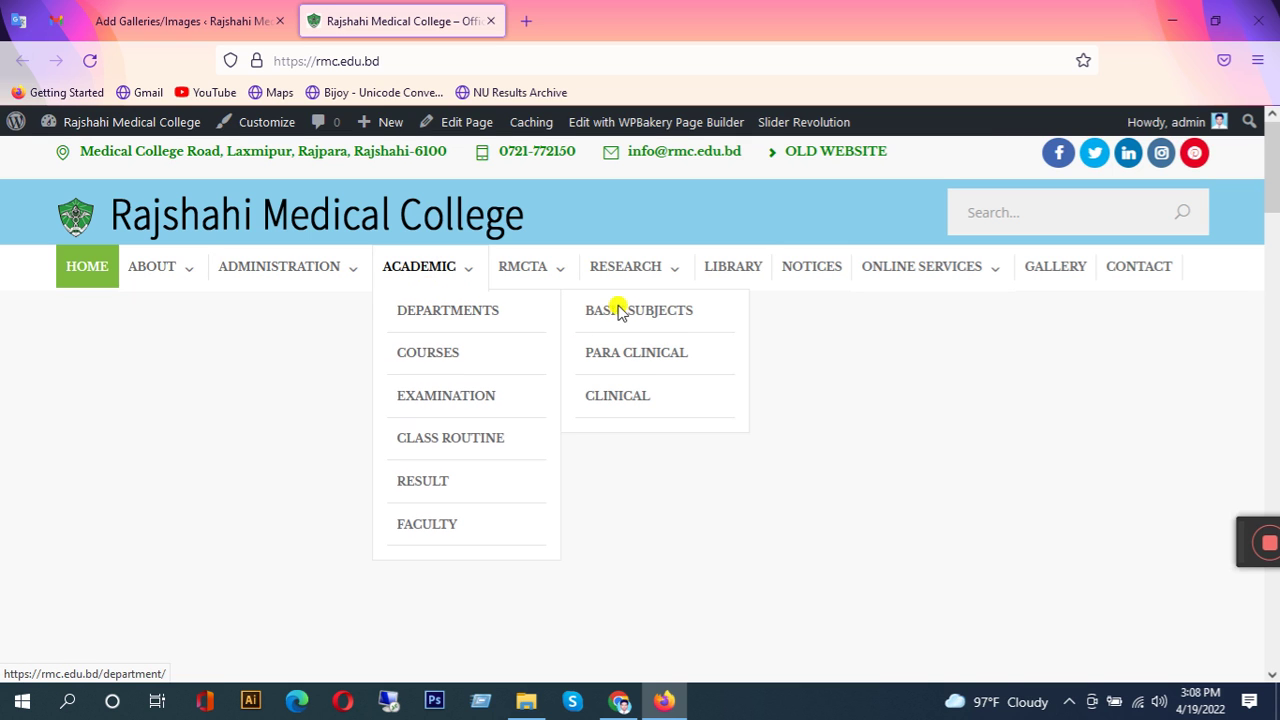
{"action": "mouse_move", "coordinate": [700, 358]}
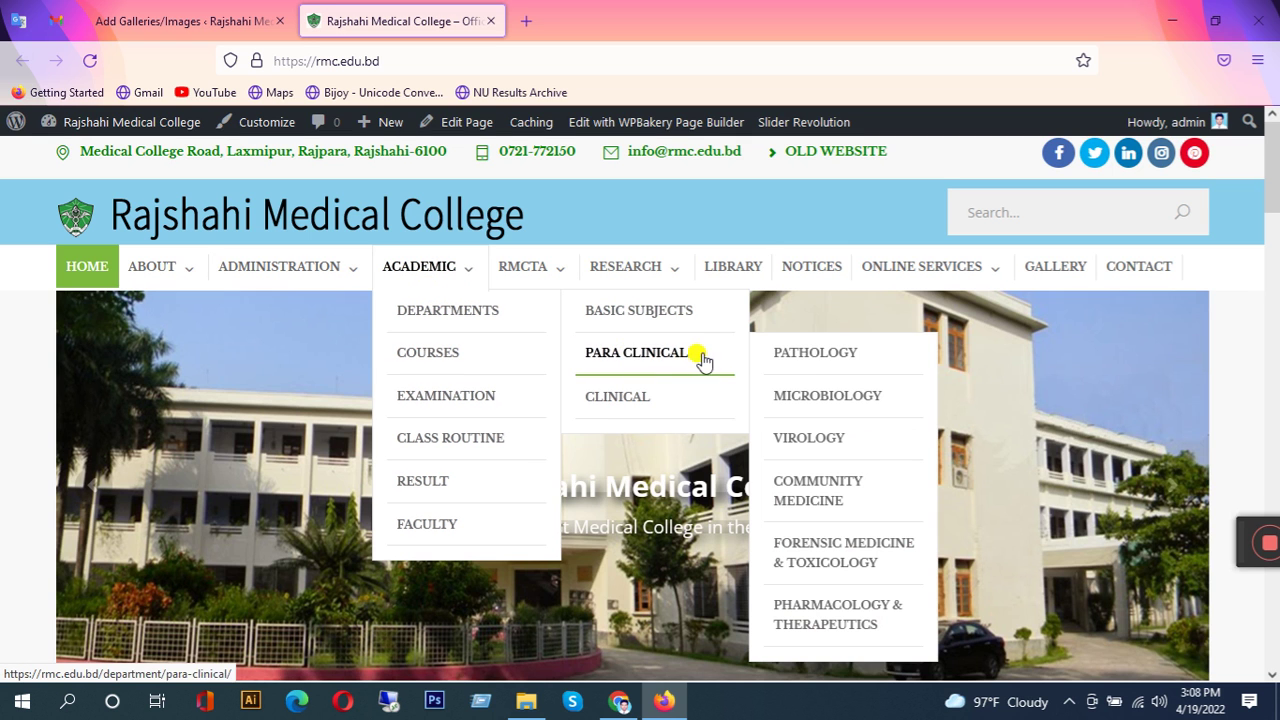
{"action": "left_click", "coordinate": [820, 356]}
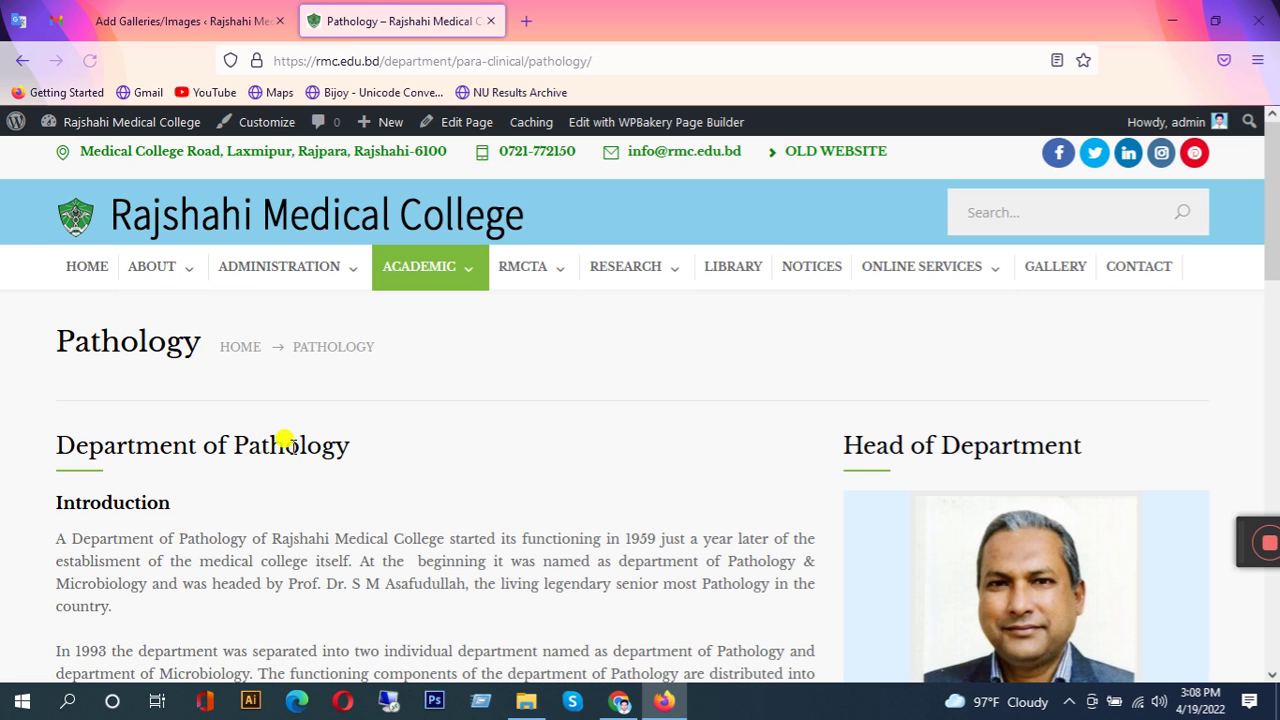
Copy the word Pathology from the department heading and paste it as the new gallery's title.
{"action": "double_click", "coordinate": [285, 440]}
{"action": "key", "text": "ctrl+c"}
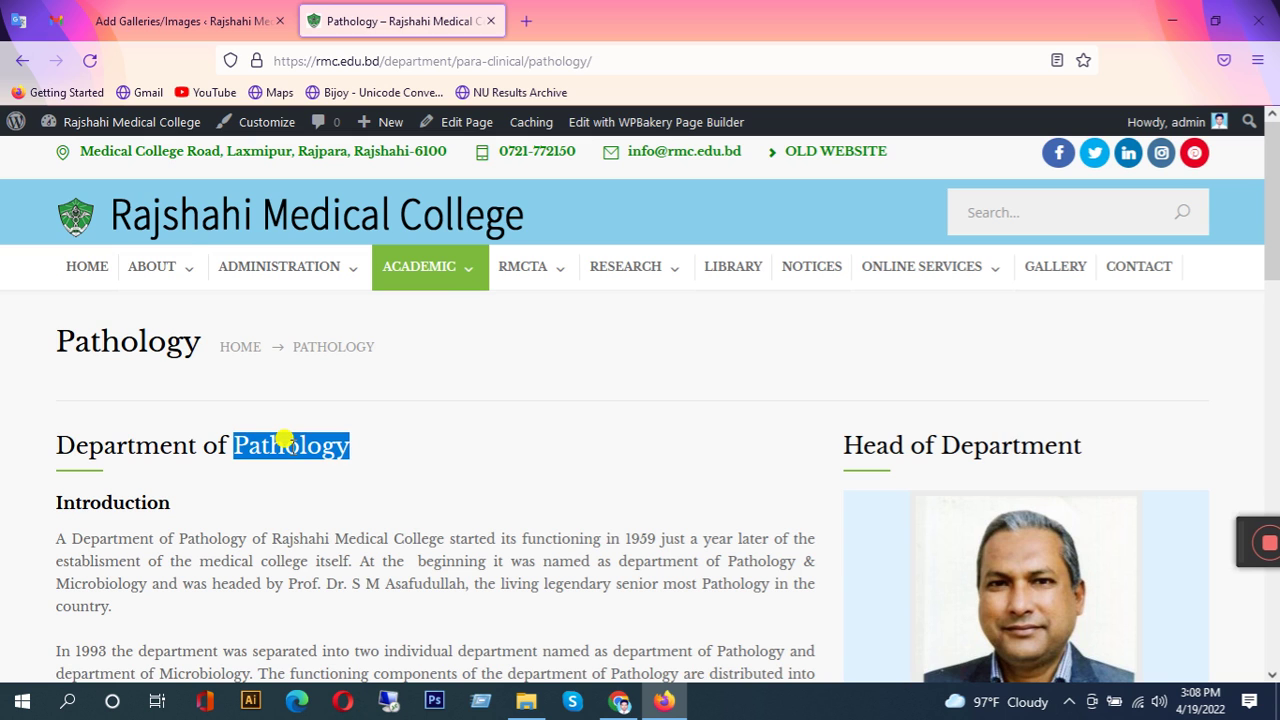
{"action": "left_click", "coordinate": [189, 26]}
{"action": "left_click", "coordinate": [252, 252]}
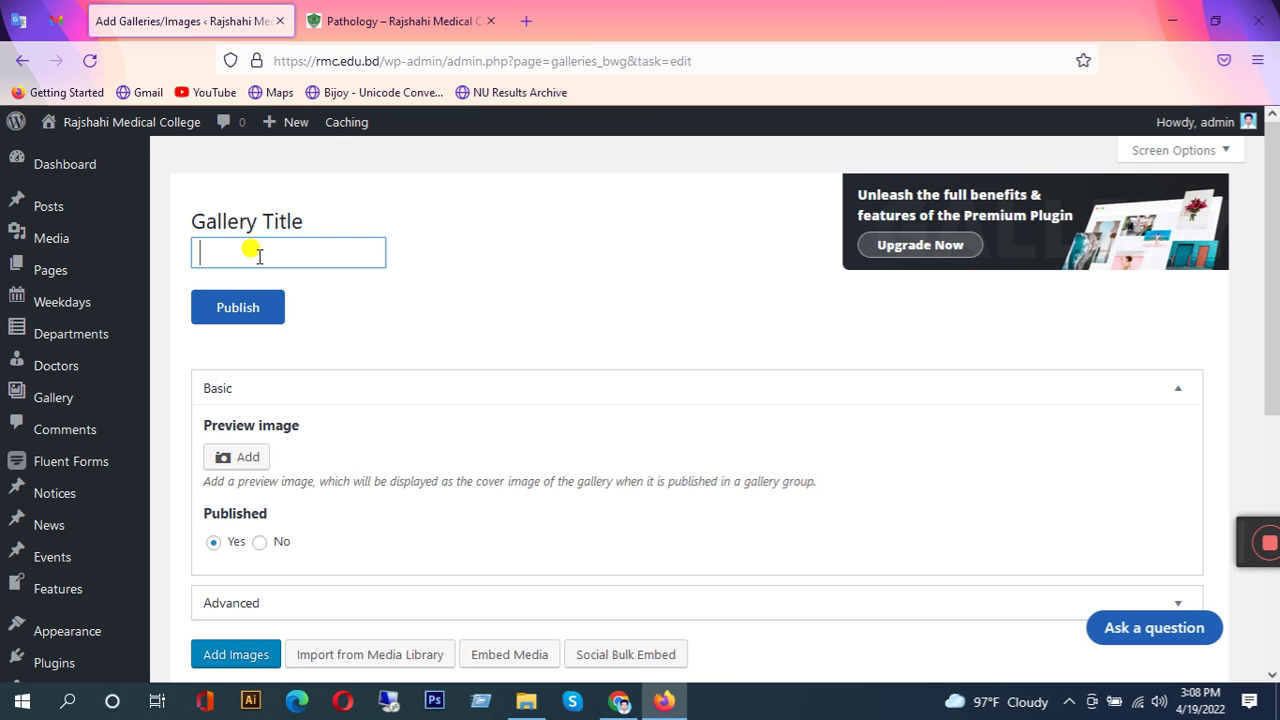
{"action": "key", "text": "ctrl+v"}
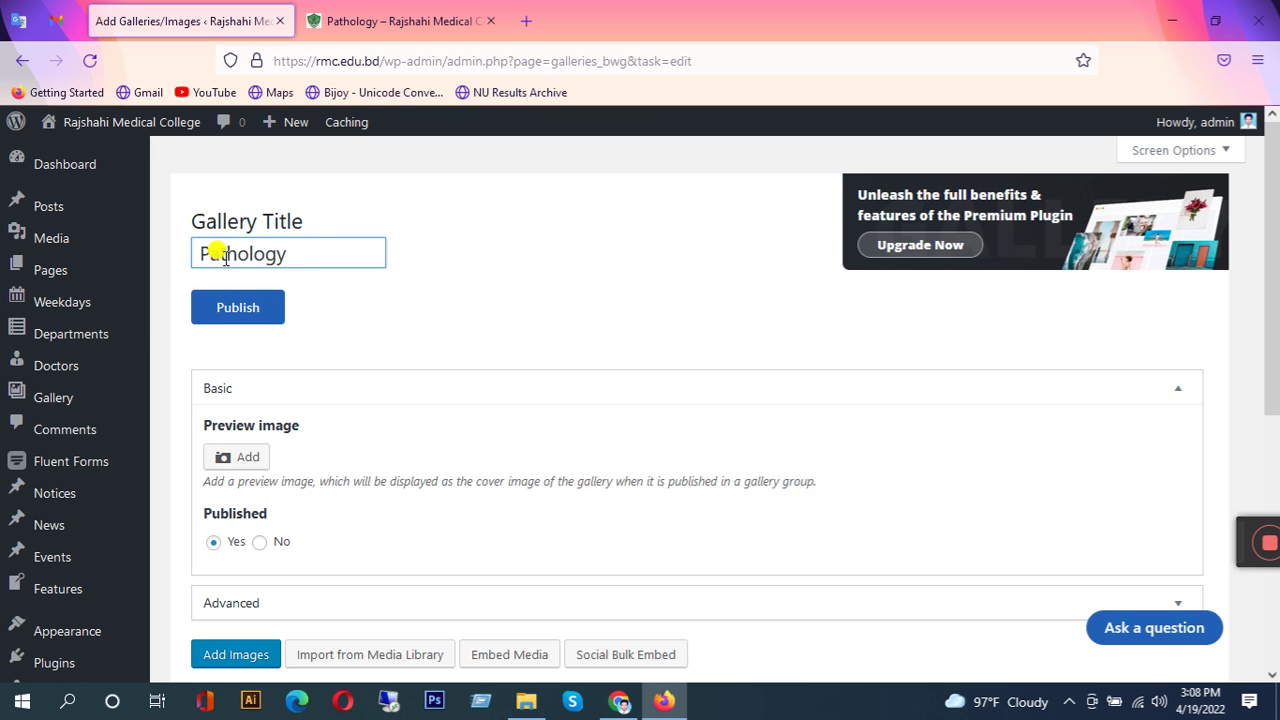
{"action": "left_click", "coordinate": [420, 263]}
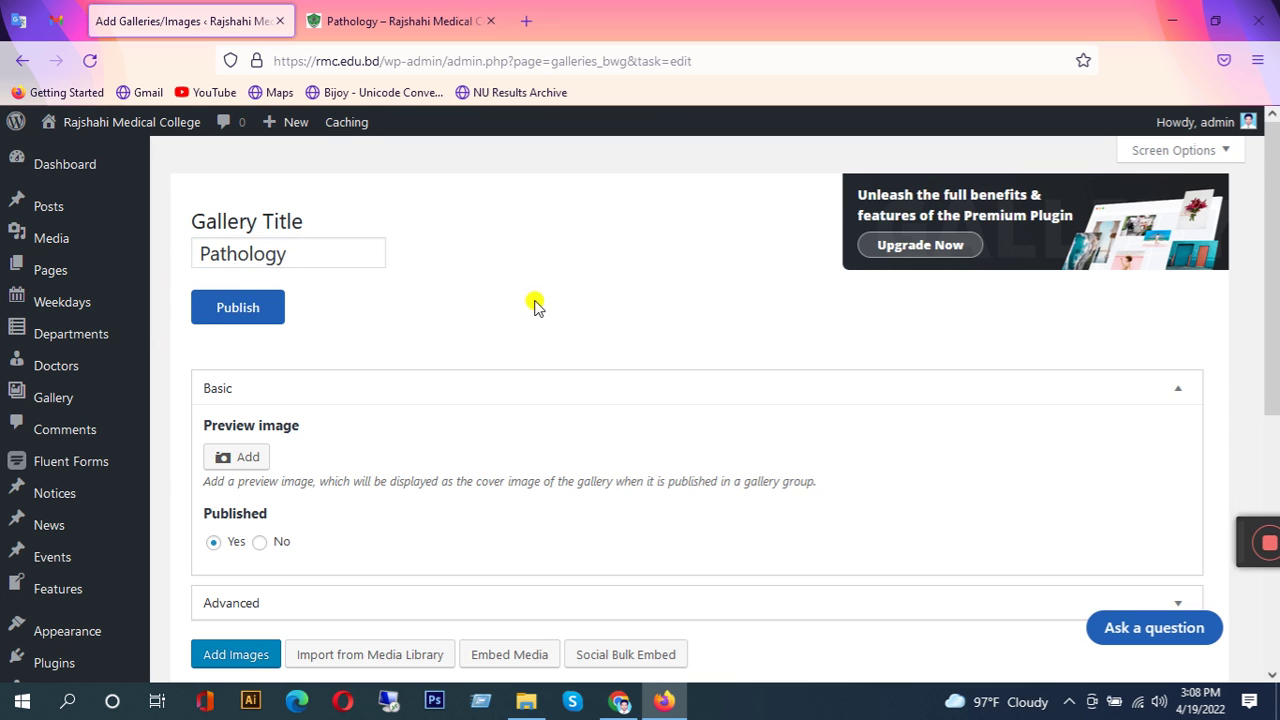
Open the image uploader for the Pathology gallery and bring up the file selection dialog.
{"action": "scroll", "coordinate": [535, 307], "scroll_direction": "down", "scroll_amount": 2}
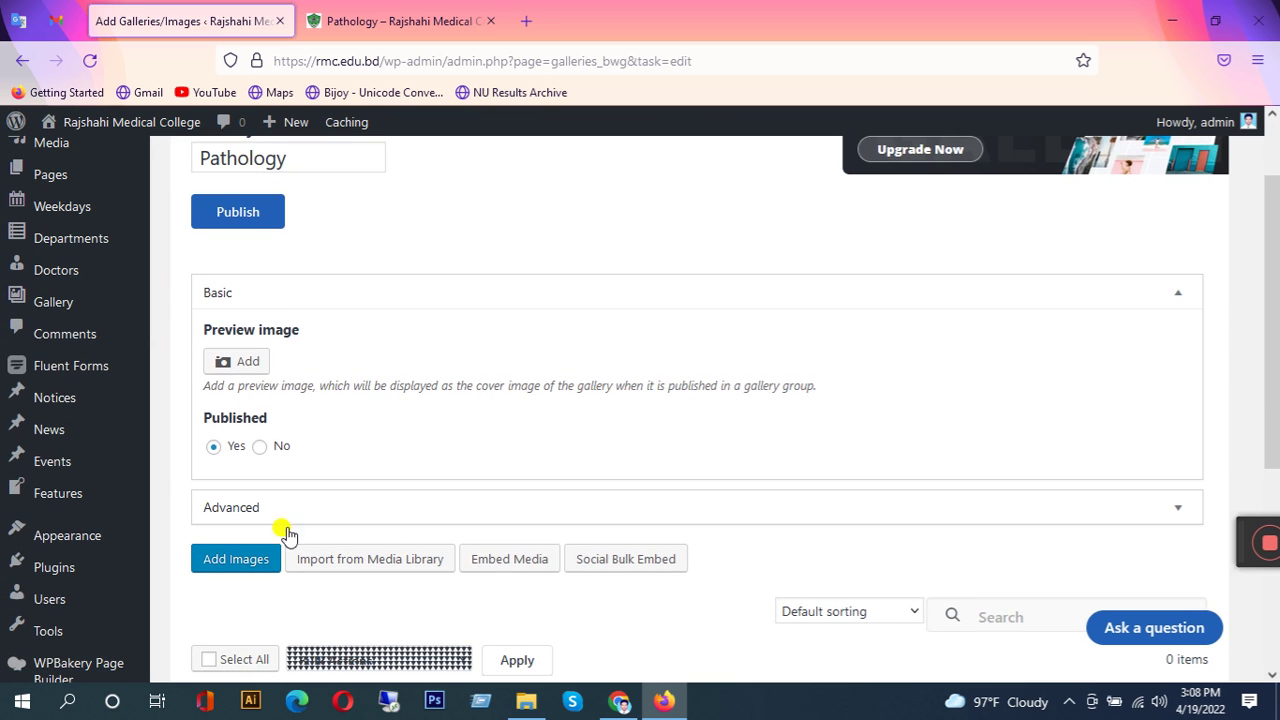
{"action": "left_click", "coordinate": [234, 569]}
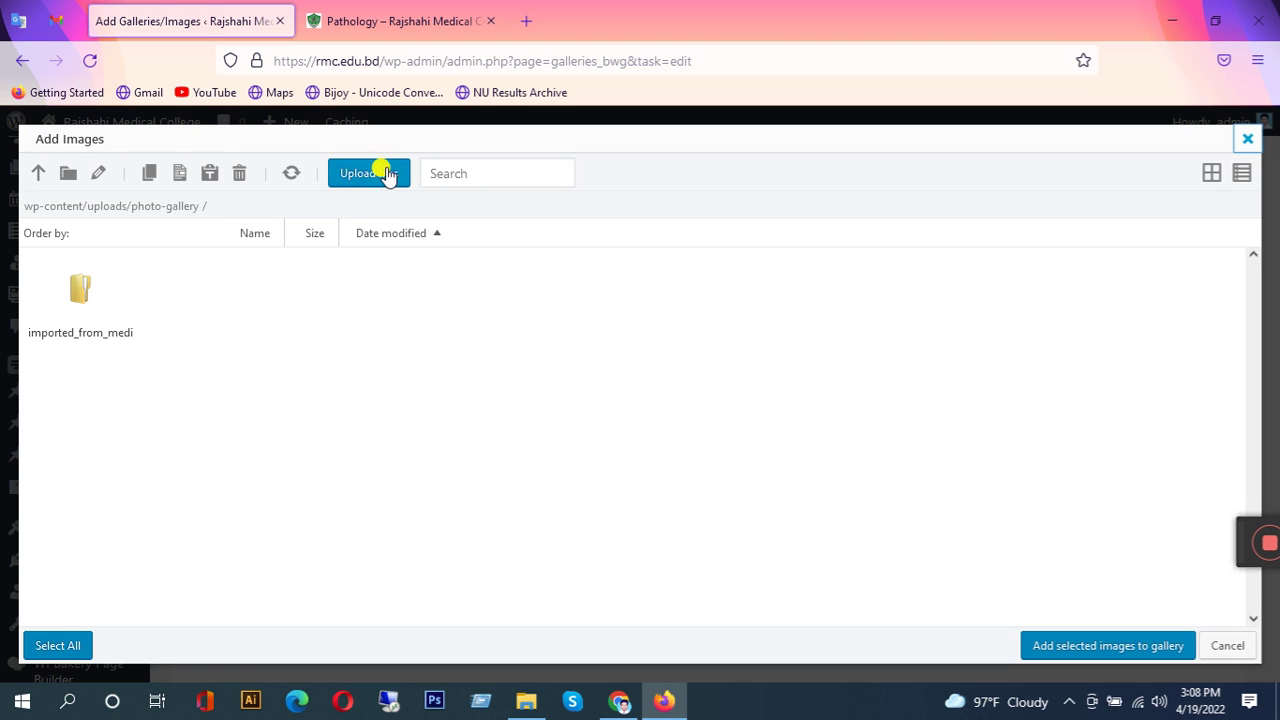
{"action": "left_click", "coordinate": [369, 175]}
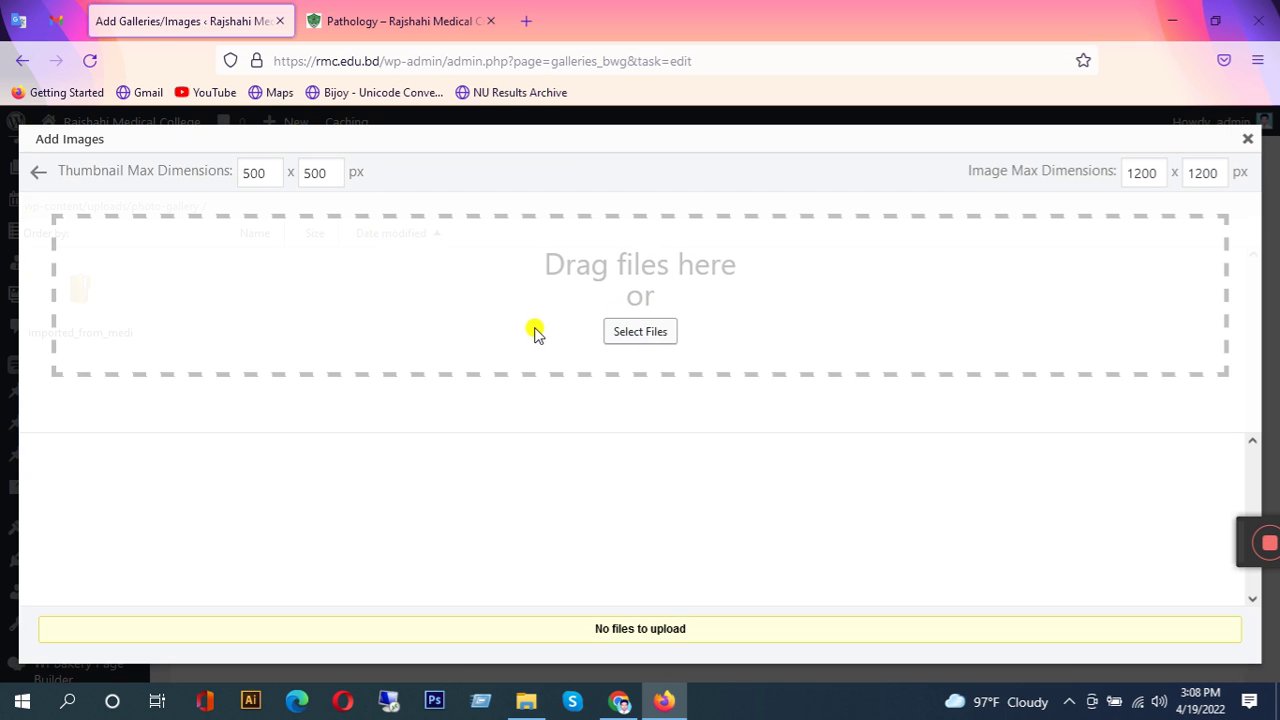
{"action": "left_click", "coordinate": [444, 298]}
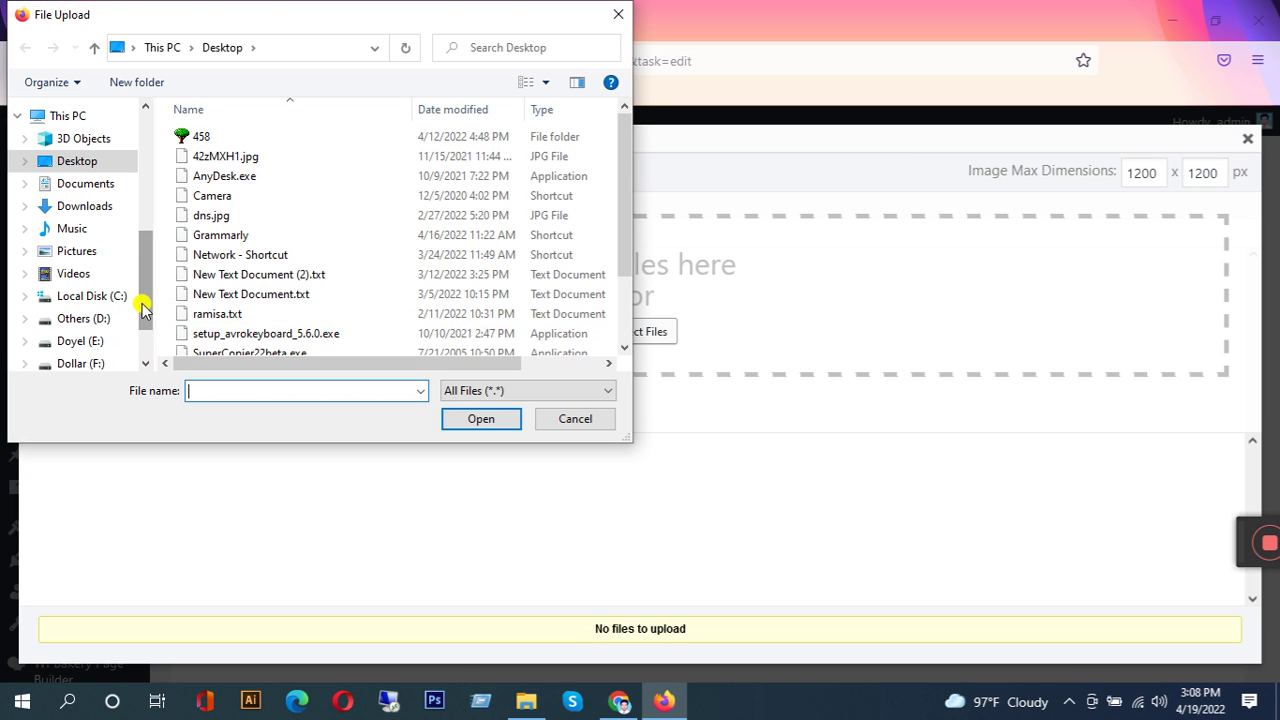
Browse to the RMC folder inside RAJIT on the G: drive and find the department gallery images.
{"action": "scroll", "coordinate": [103, 318], "scroll_direction": "down", "scroll_amount": 2}
{"action": "left_click", "coordinate": [80, 316]}
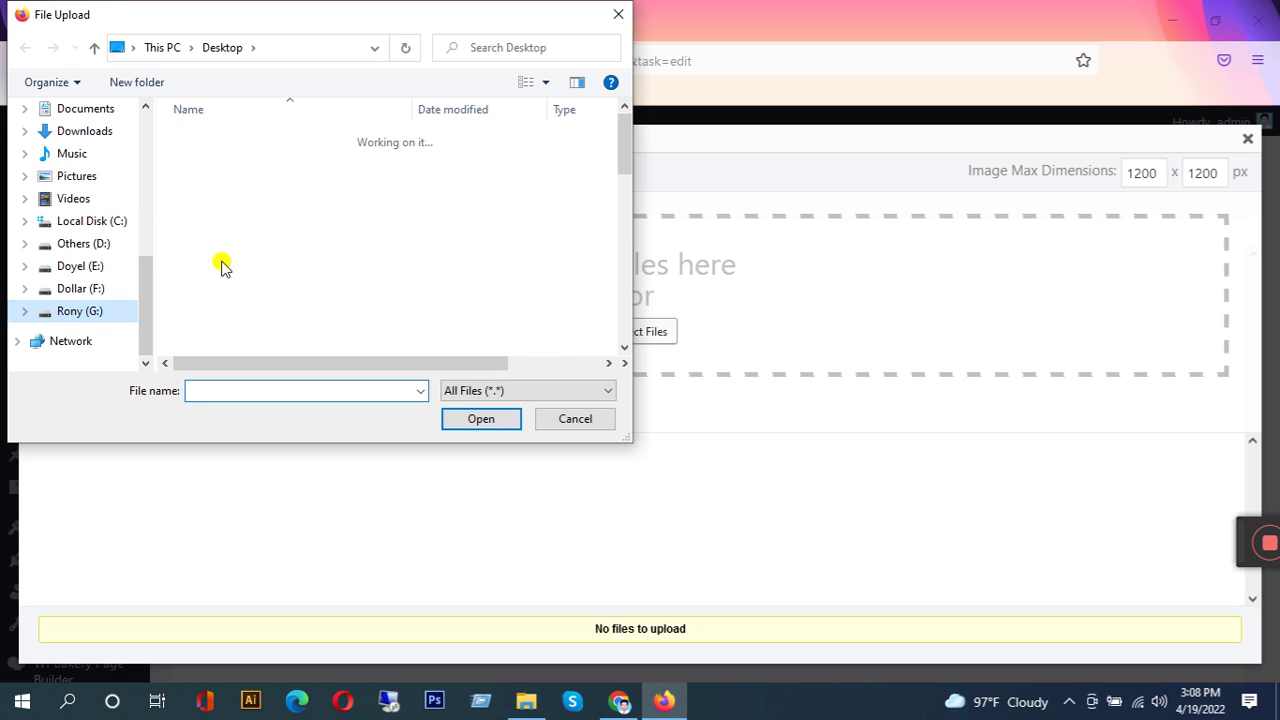
{"action": "scroll", "coordinate": [303, 280], "scroll_direction": "down", "scroll_amount": 2}
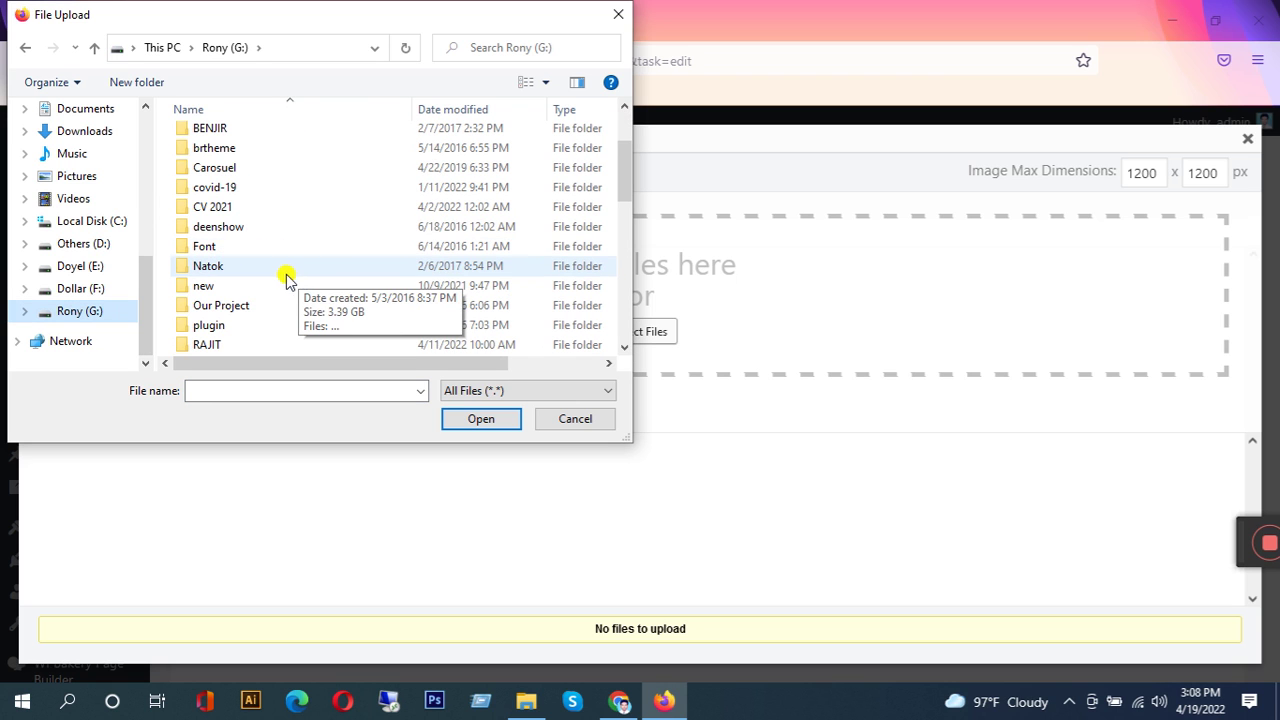
{"action": "double_click", "coordinate": [212, 344]}
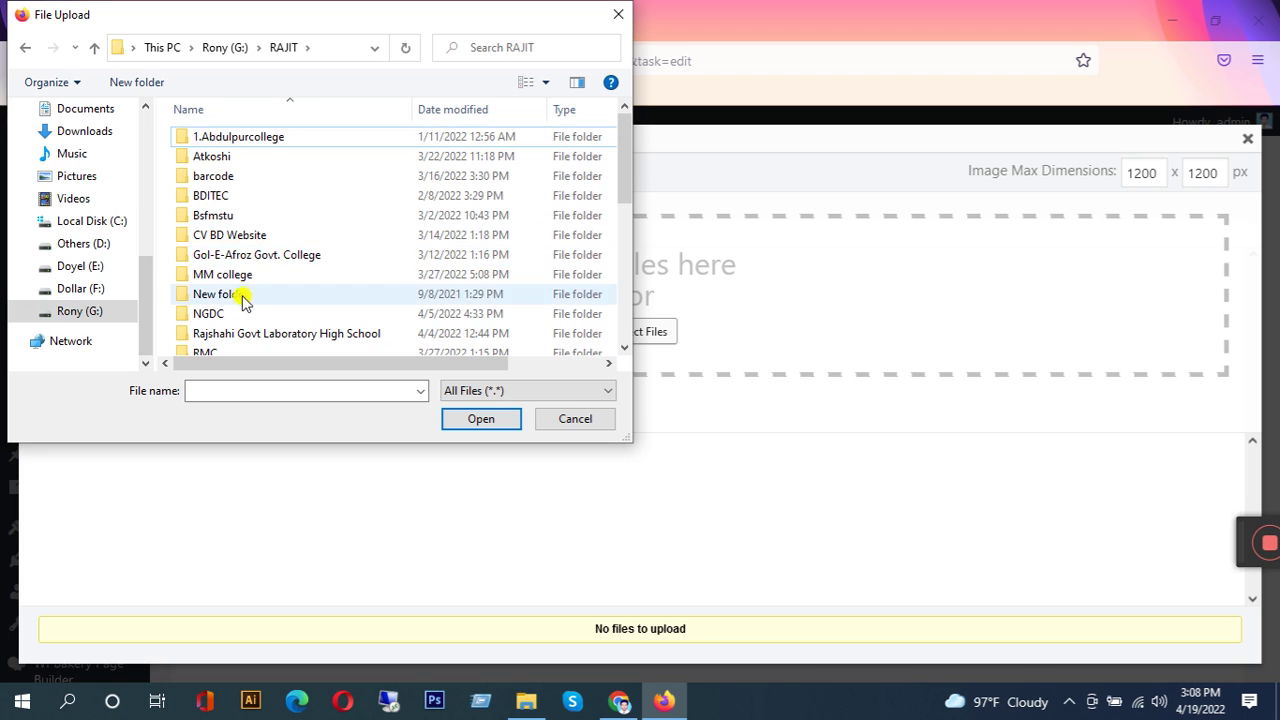
{"action": "scroll", "coordinate": [240, 306], "scroll_direction": "down", "scroll_amount": 1}
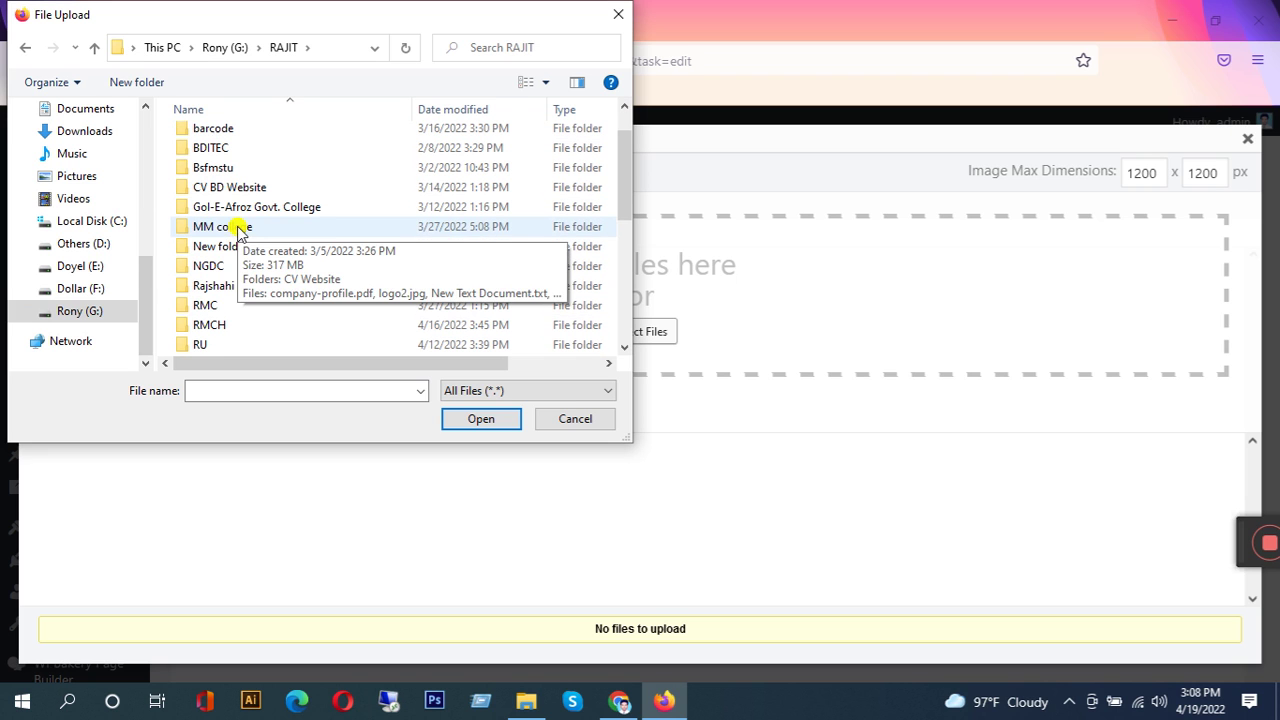
{"action": "double_click", "coordinate": [230, 305]}
{"action": "scroll", "coordinate": [420, 230], "scroll_direction": "down", "scroll_amount": 4}
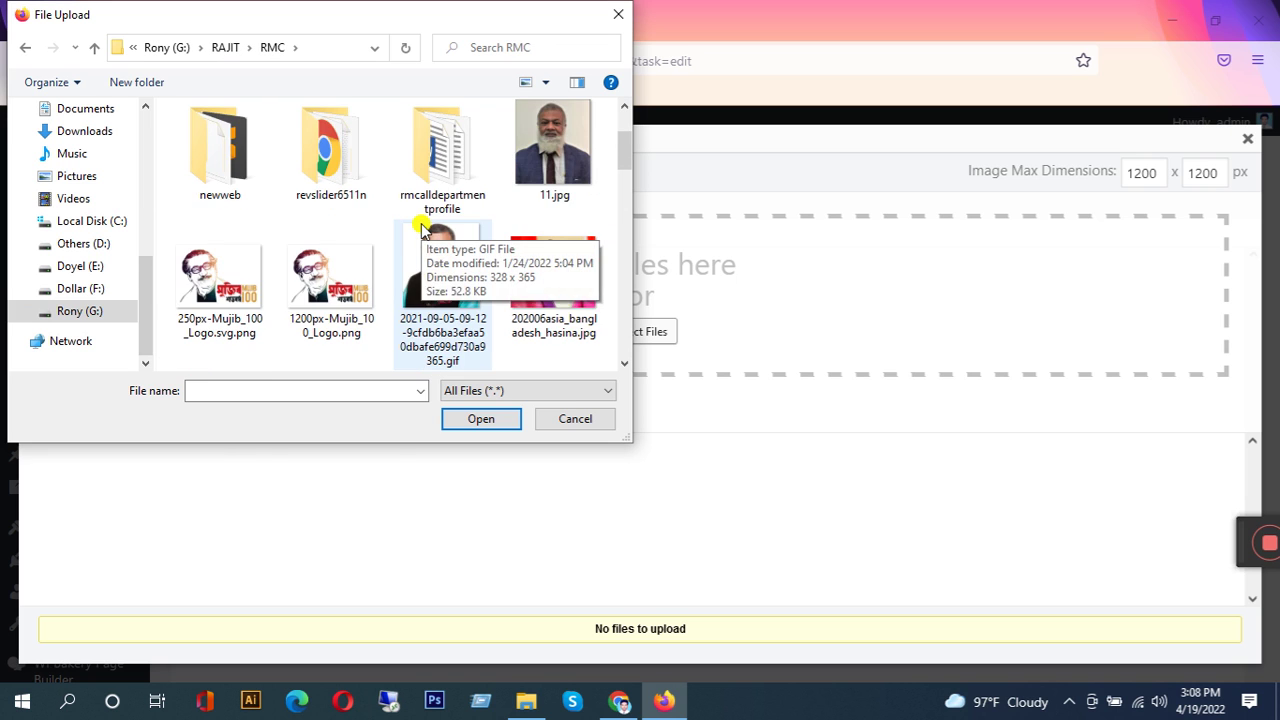
{"action": "scroll", "coordinate": [404, 222], "scroll_direction": "down", "scroll_amount": 1}
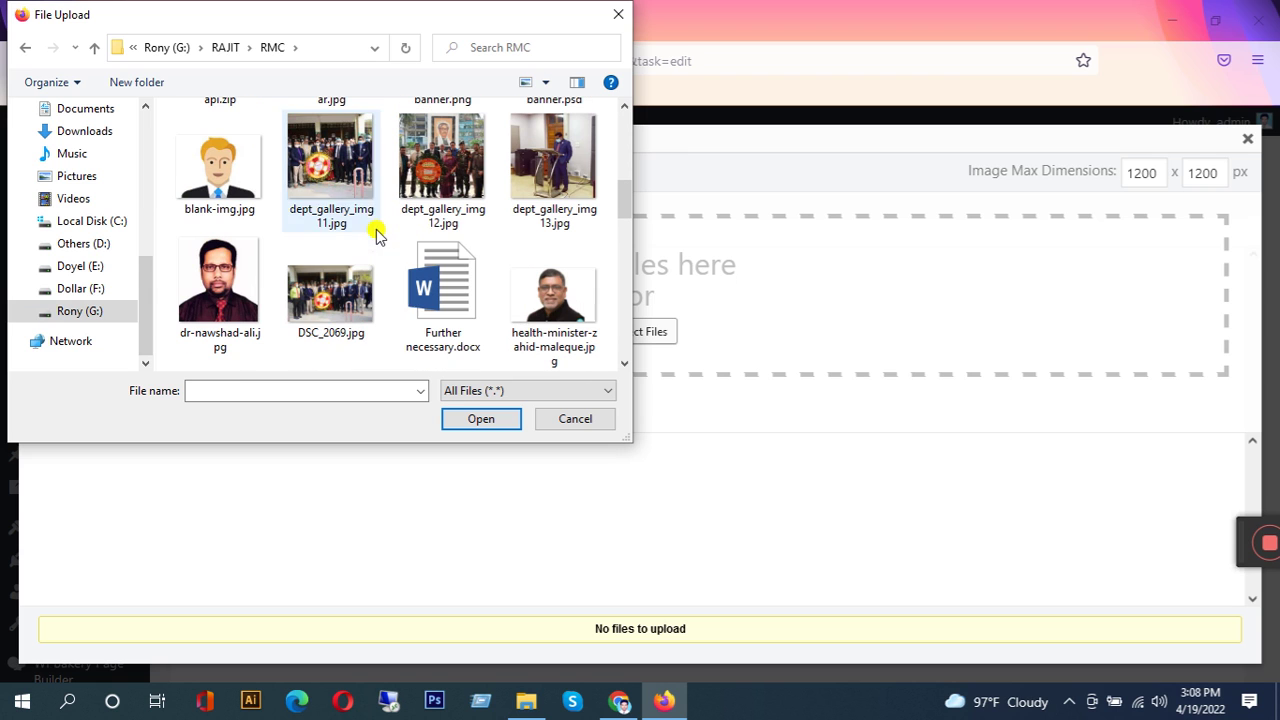
Upload dept_gallery_img11.jpg, dept_gallery_img12.jpg, dept_gallery_img13.jpg and IMG-20220307-WA0008.jpg together.
{"action": "left_click", "coordinate": [328, 193]}
{"action": "left_click", "coordinate": [440, 175], "text": "ctrl"}
{"action": "left_click", "coordinate": [558, 178], "text": "ctrl"}
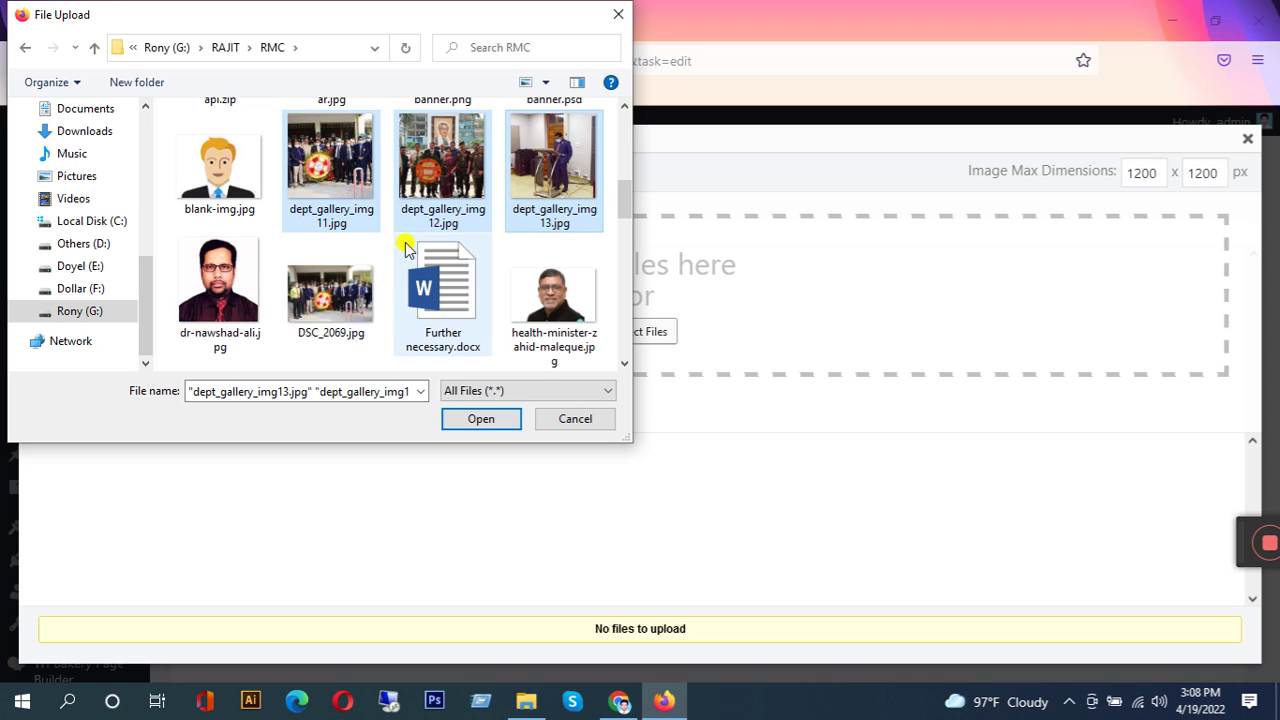
{"action": "scroll", "coordinate": [406, 248], "scroll_direction": "down", "scroll_amount": 1}
{"action": "left_click", "coordinate": [335, 305], "text": "ctrl"}
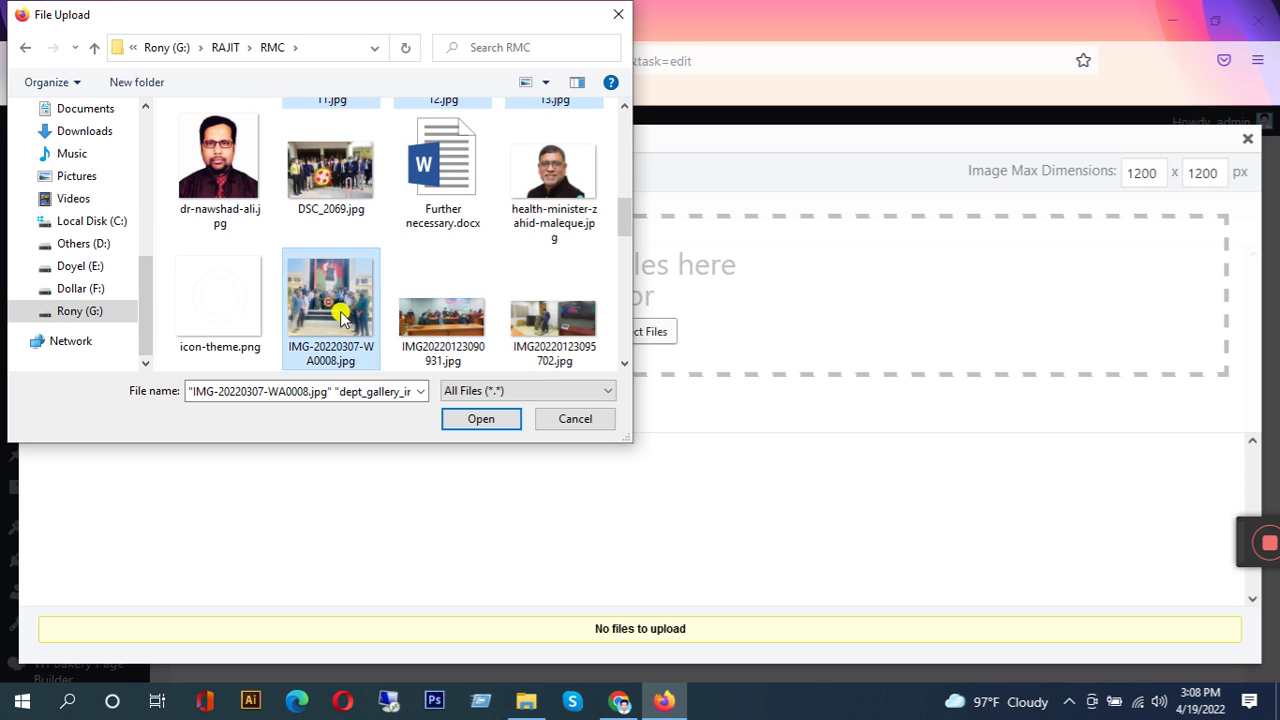
{"action": "left_click", "coordinate": [490, 422]}
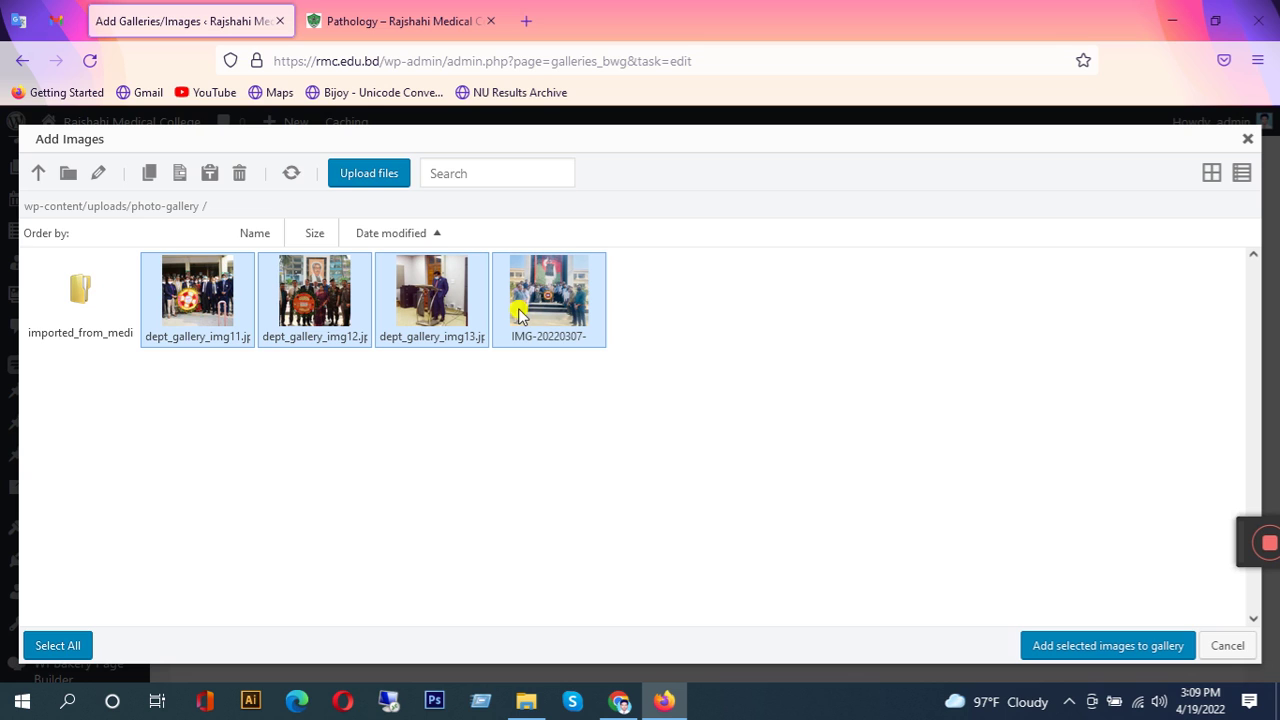
Select the four uploaded images and add them to the Pathology gallery, then review its image list.
{"action": "left_click", "coordinate": [198, 318]}
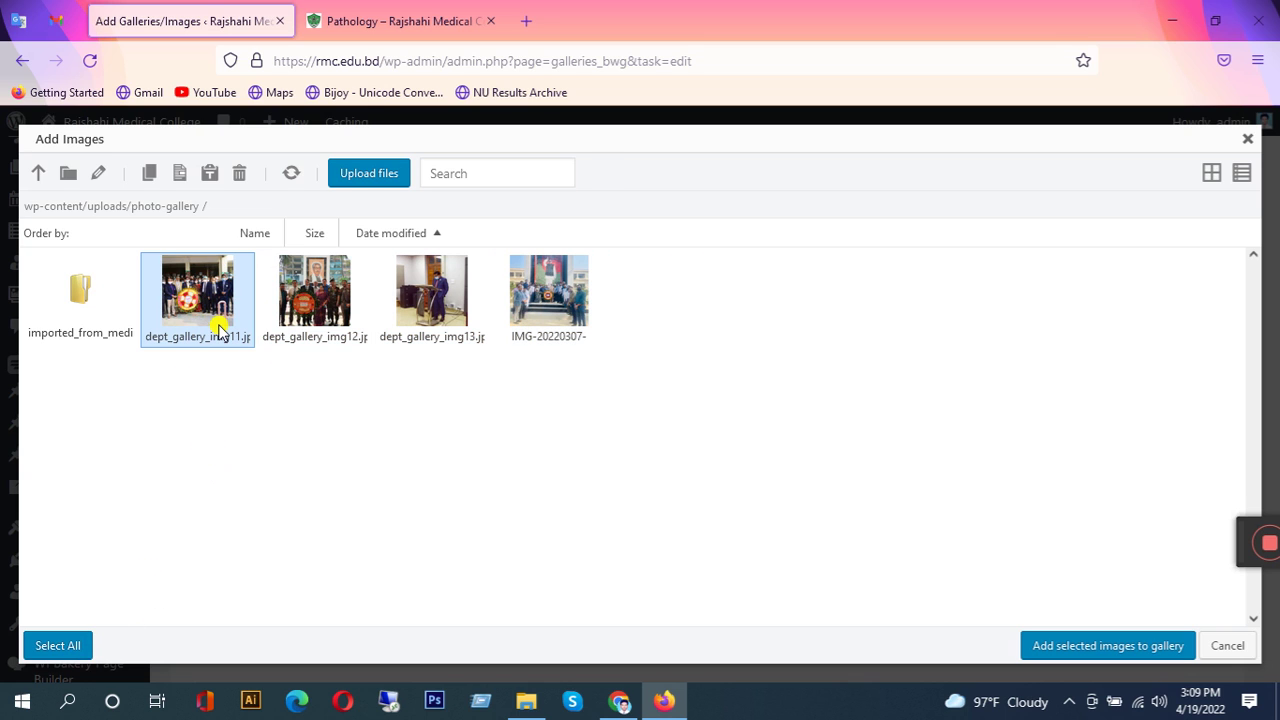
{"action": "left_click", "coordinate": [312, 318], "text": "ctrl"}
{"action": "left_click", "coordinate": [424, 316], "text": "ctrl"}
{"action": "left_click", "coordinate": [540, 305], "text": "ctrl"}
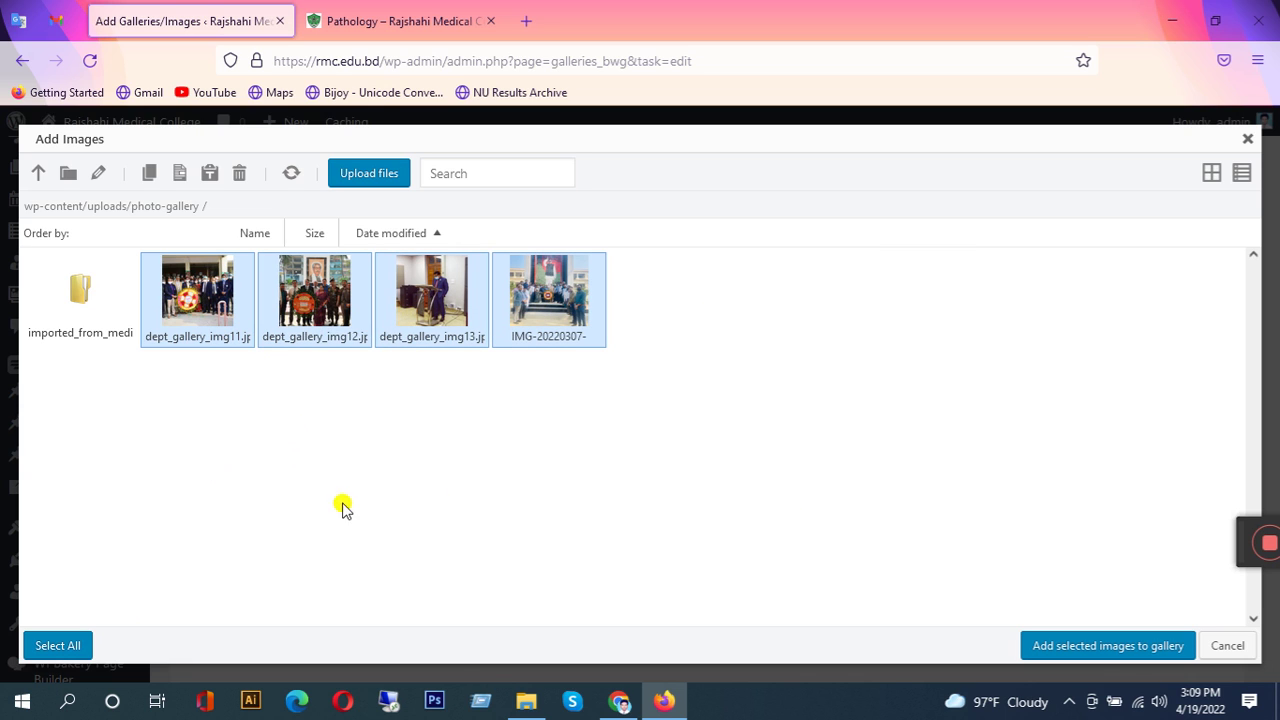
{"action": "left_click", "coordinate": [1105, 648]}
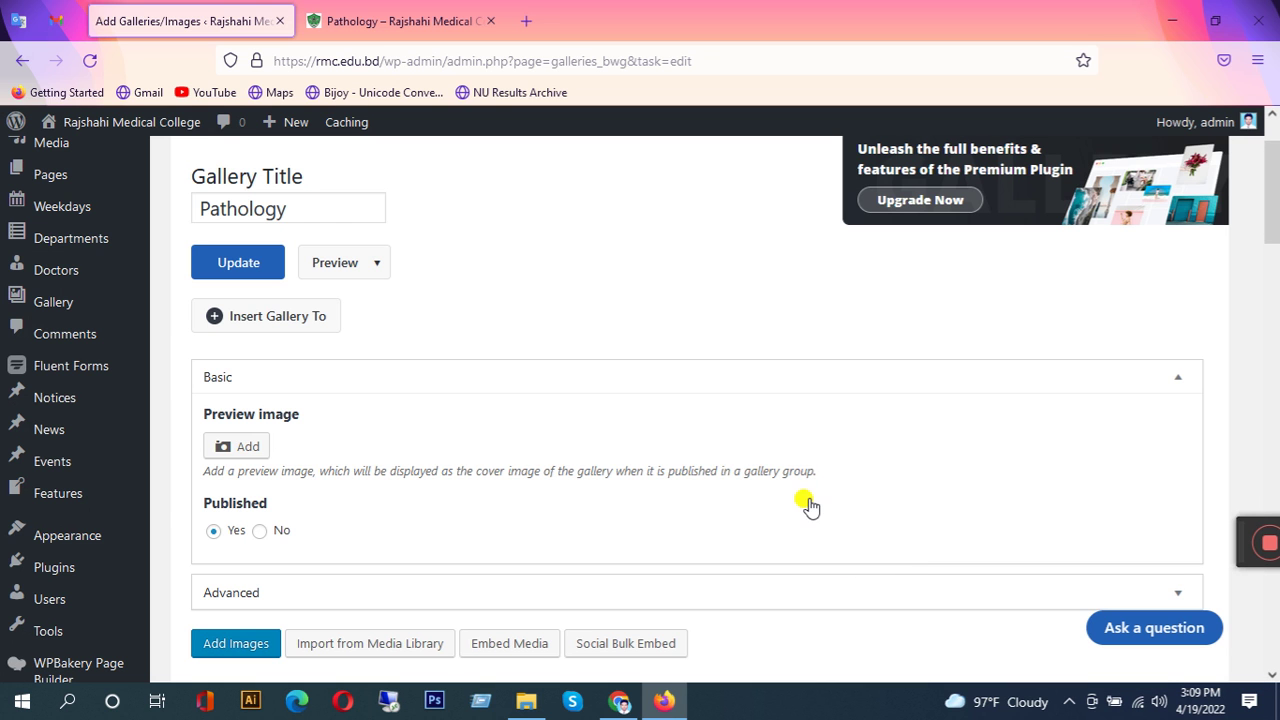
{"action": "scroll", "coordinate": [493, 398], "scroll_direction": "down", "scroll_amount": 5}
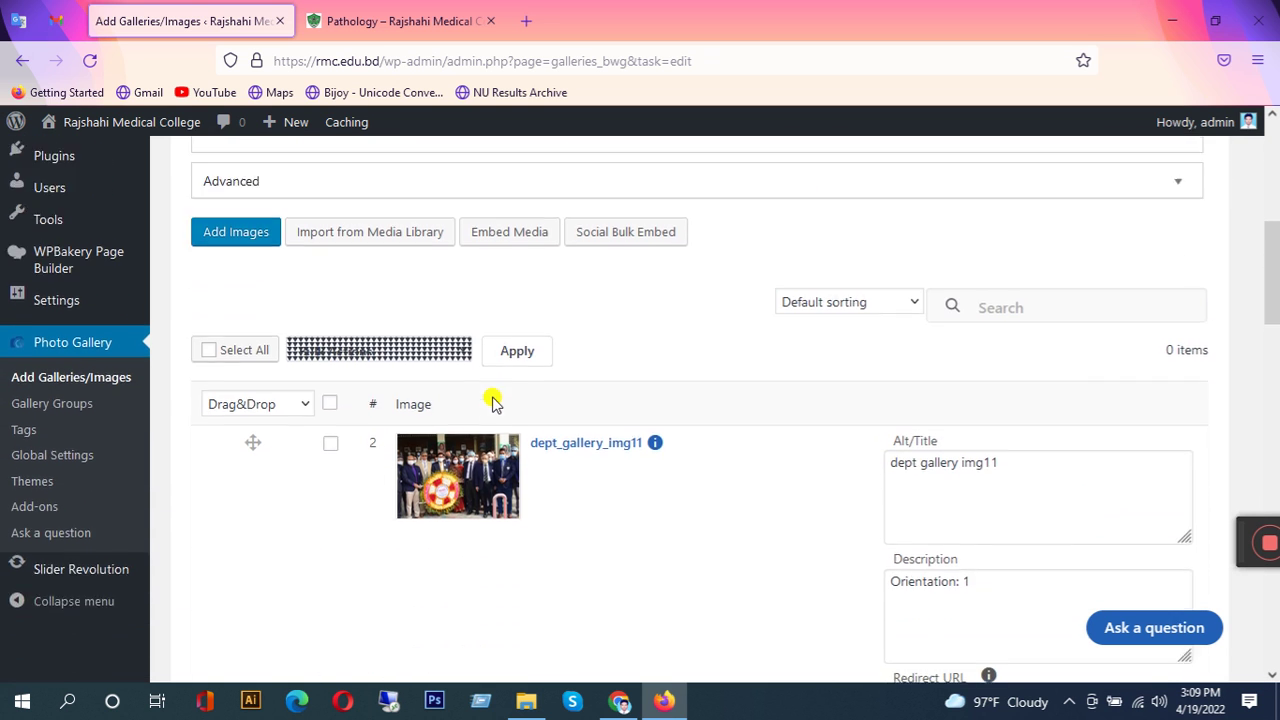
{"action": "scroll", "coordinate": [493, 487], "scroll_direction": "down", "scroll_amount": 10}
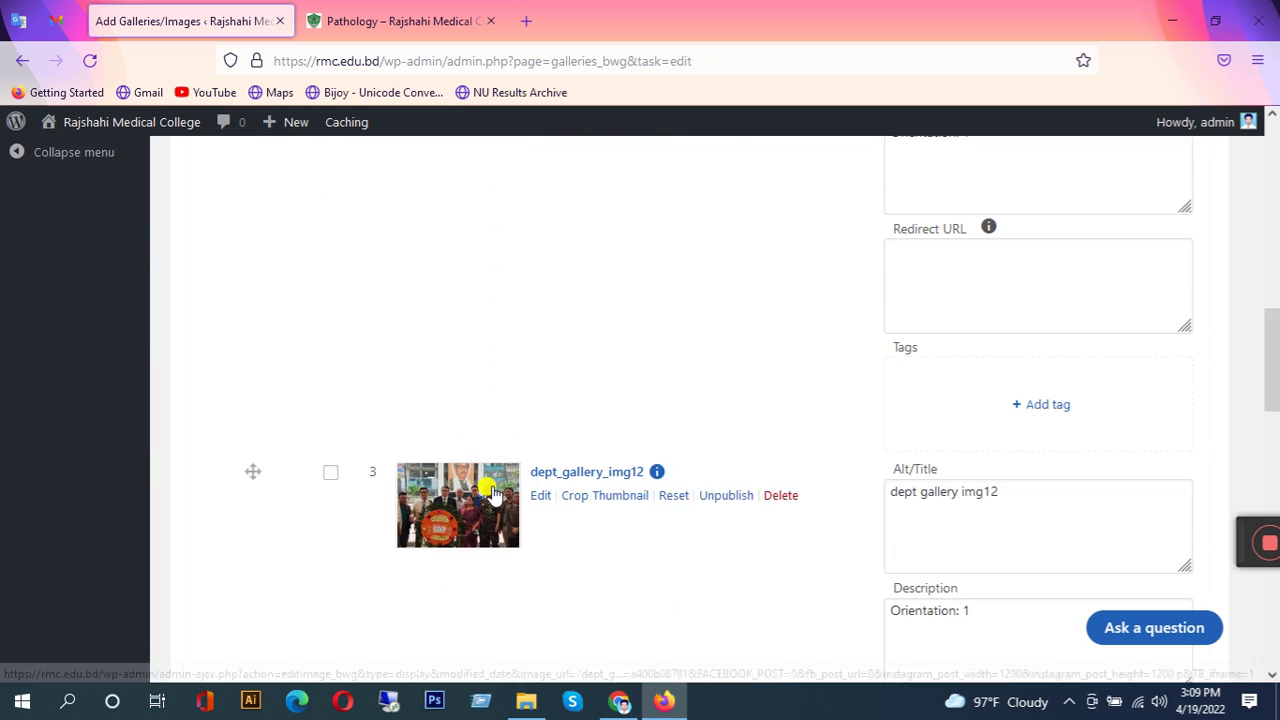
Update the Pathology gallery to save the four newly added images.
{"action": "scroll", "coordinate": [491, 493], "scroll_direction": "down", "scroll_amount": 1}
{"action": "scroll", "coordinate": [491, 493], "scroll_direction": "up", "scroll_amount": 9}
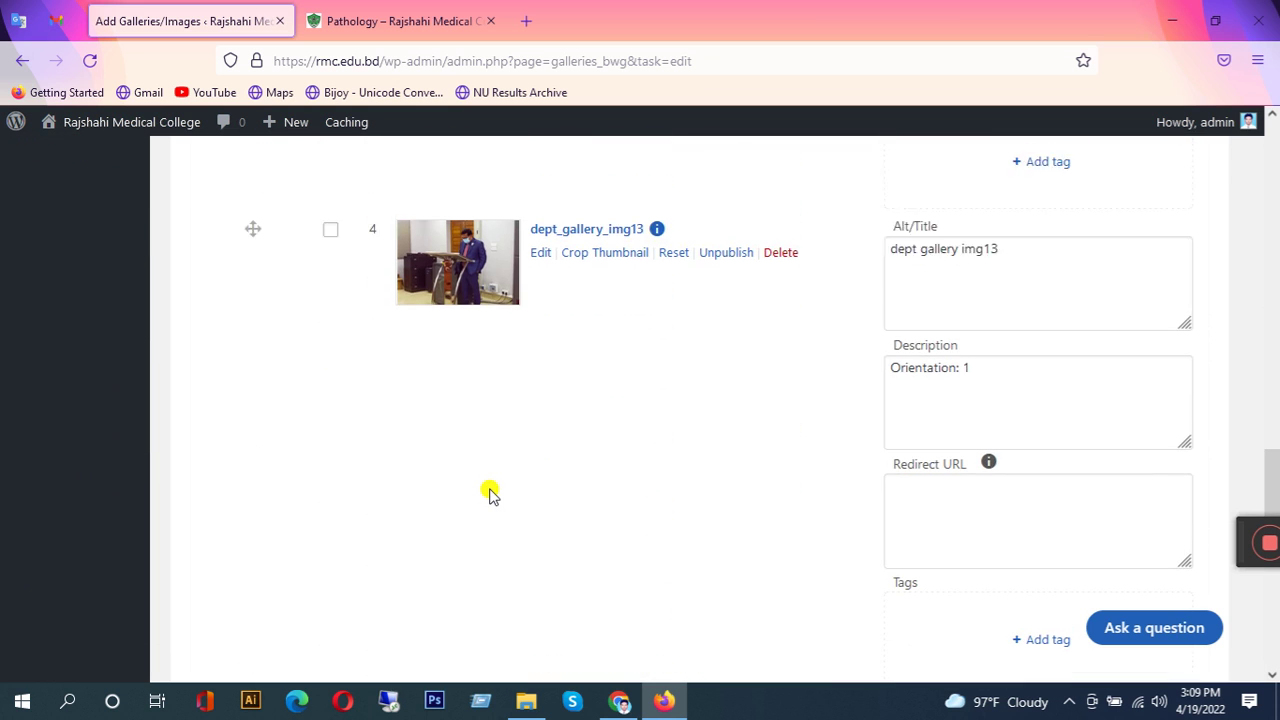
{"action": "scroll", "coordinate": [490, 493], "scroll_direction": "up", "scroll_amount": 5}
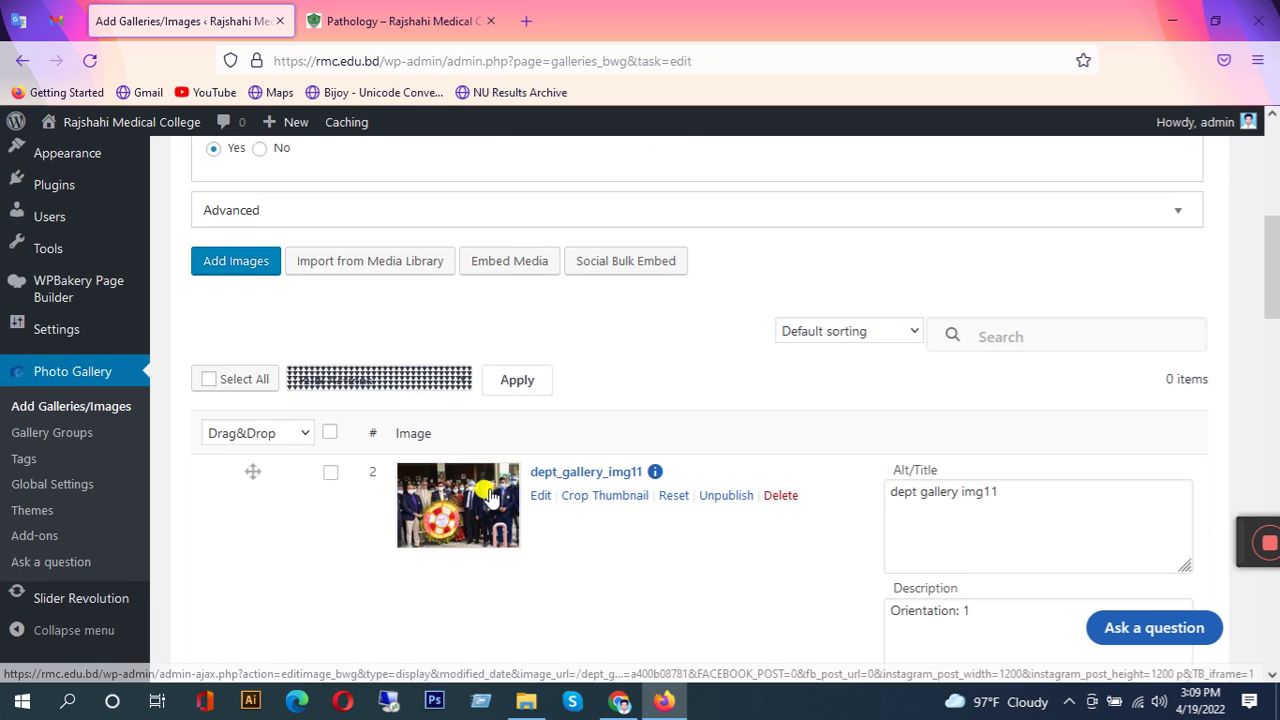
{"action": "scroll", "coordinate": [532, 487], "scroll_direction": "up", "scroll_amount": 6}
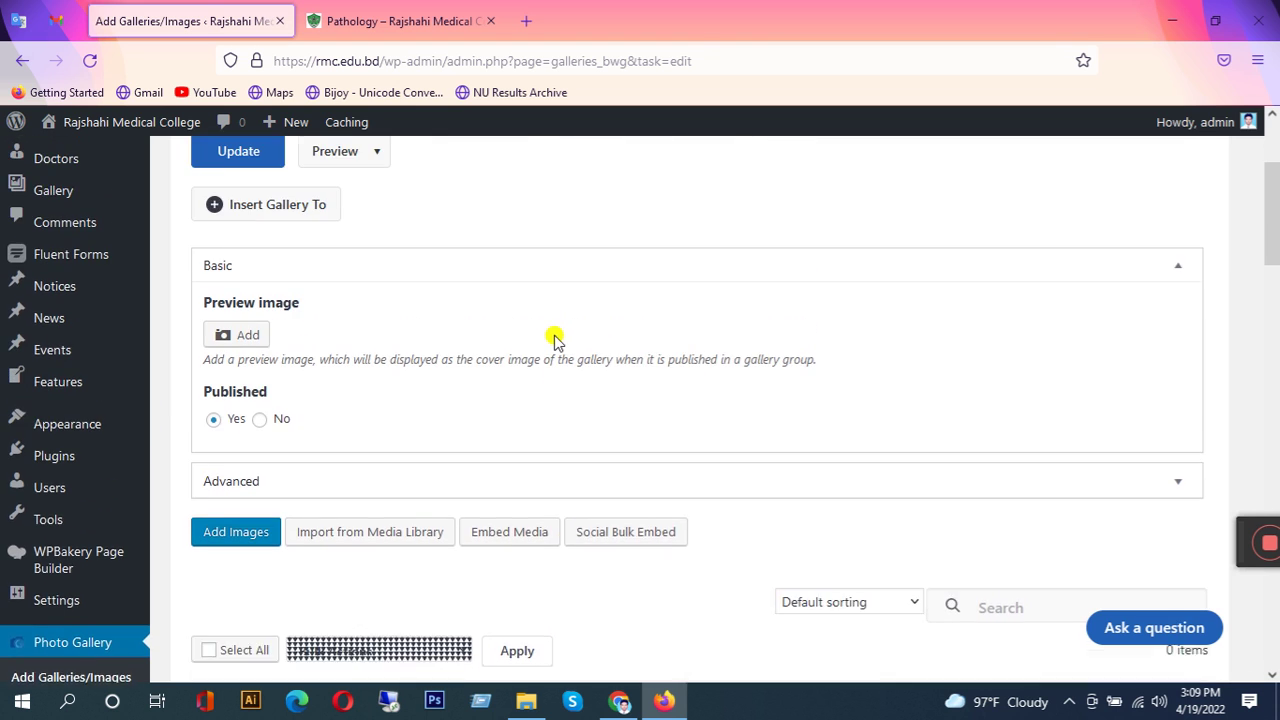
{"action": "scroll", "coordinate": [550, 340], "scroll_direction": "up", "scroll_amount": 1}
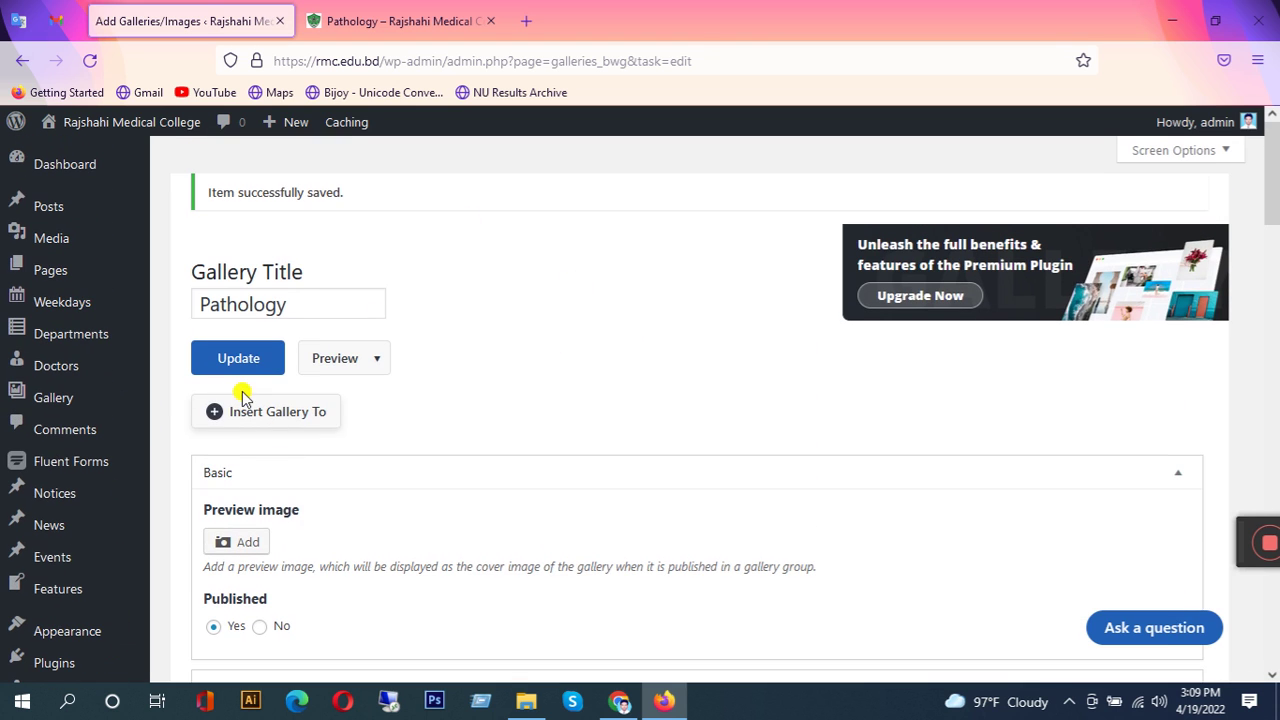
{"action": "left_click", "coordinate": [244, 359]}
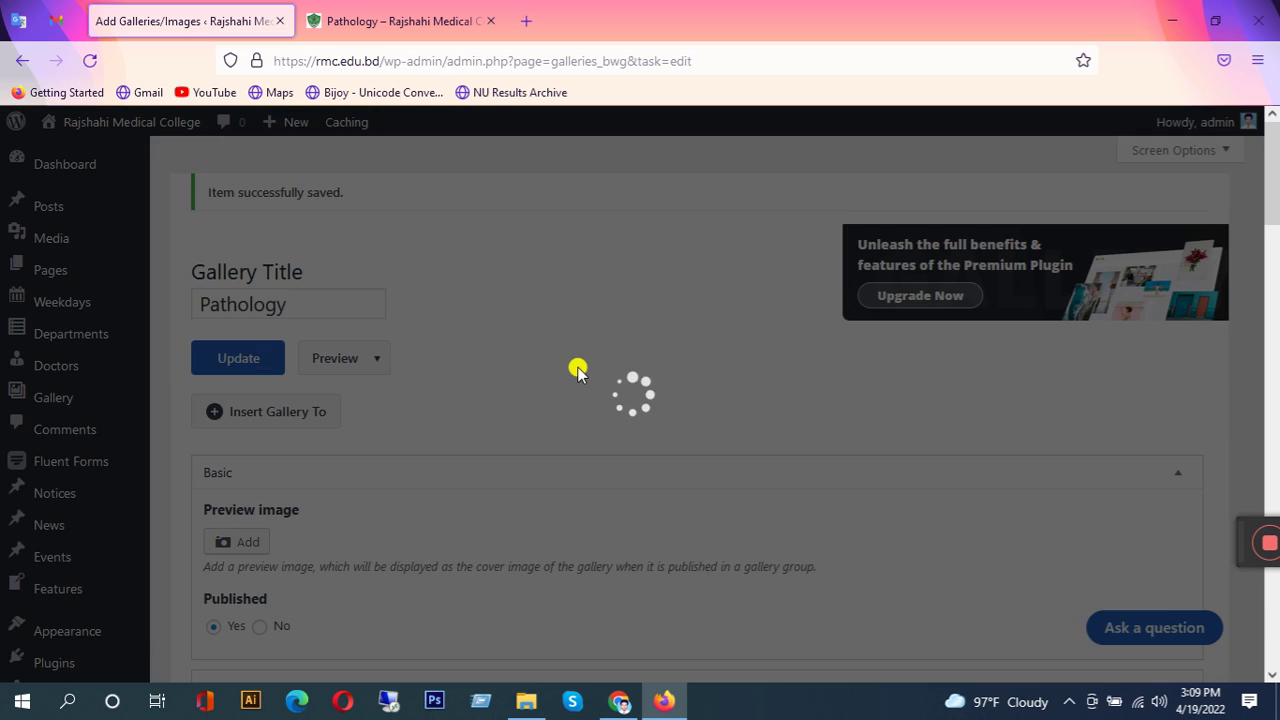
Examine the saved Pathology gallery's image entries and the individual actions offered for each image.
{"action": "scroll", "coordinate": [530, 375], "scroll_direction": "down", "scroll_amount": 6}
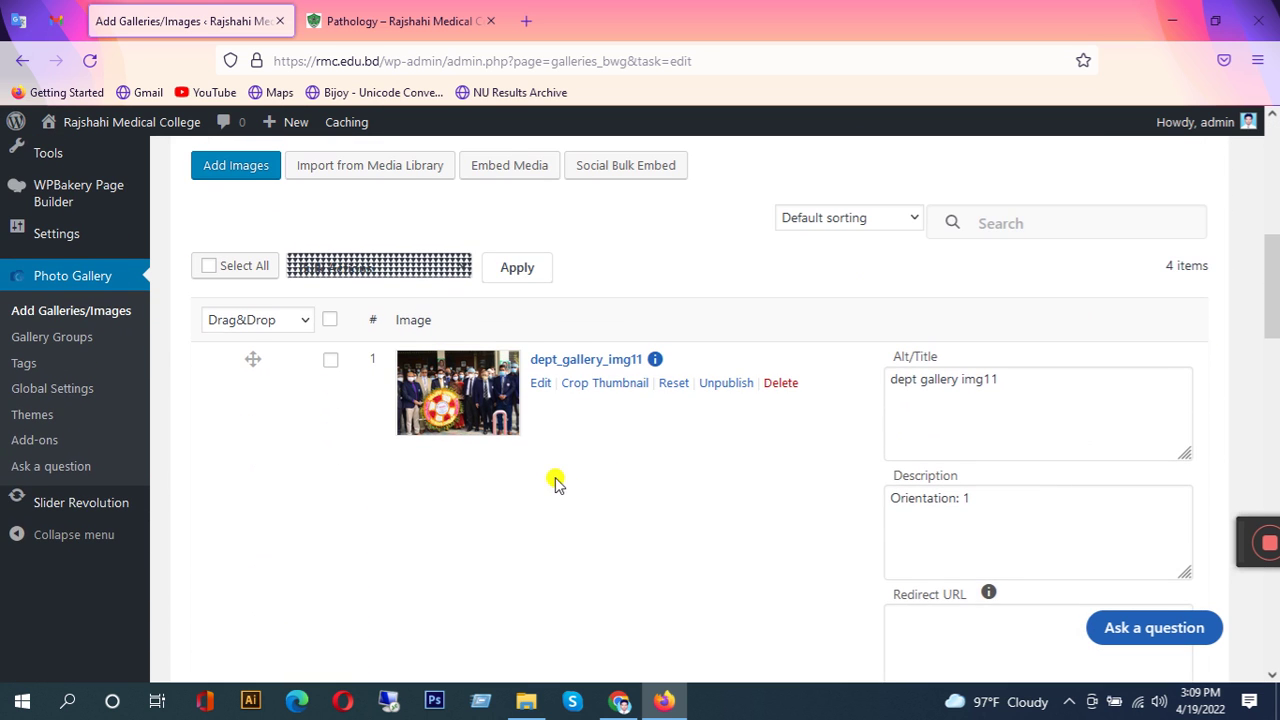
{"action": "scroll", "coordinate": [548, 482], "scroll_direction": "down", "scroll_amount": 1}
{"action": "scroll", "coordinate": [522, 445], "scroll_direction": "down", "scroll_amount": 1}
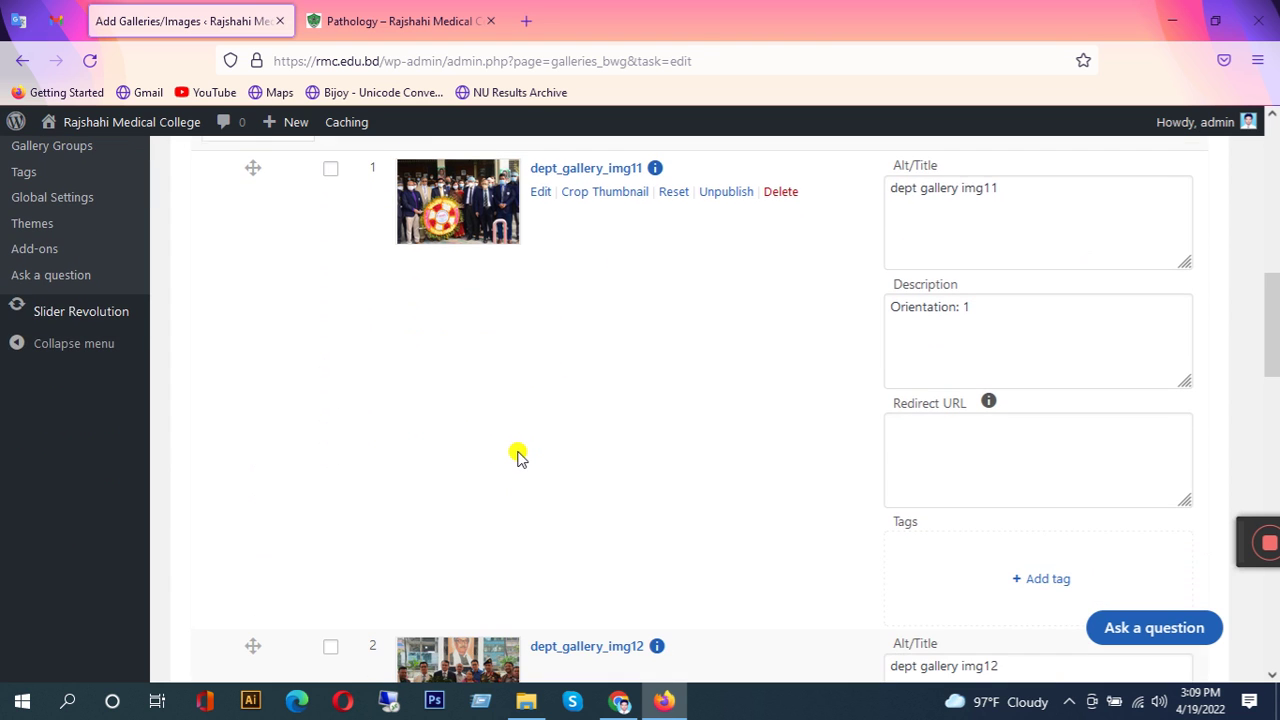
{"action": "scroll", "coordinate": [620, 412], "scroll_direction": "down", "scroll_amount": 1}
{"action": "scroll", "coordinate": [625, 413], "scroll_direction": "down", "scroll_amount": 3}
{"action": "scroll", "coordinate": [620, 415], "scroll_direction": "up", "scroll_amount": 7}
{"action": "scroll", "coordinate": [571, 390], "scroll_direction": "down", "scroll_amount": 1}
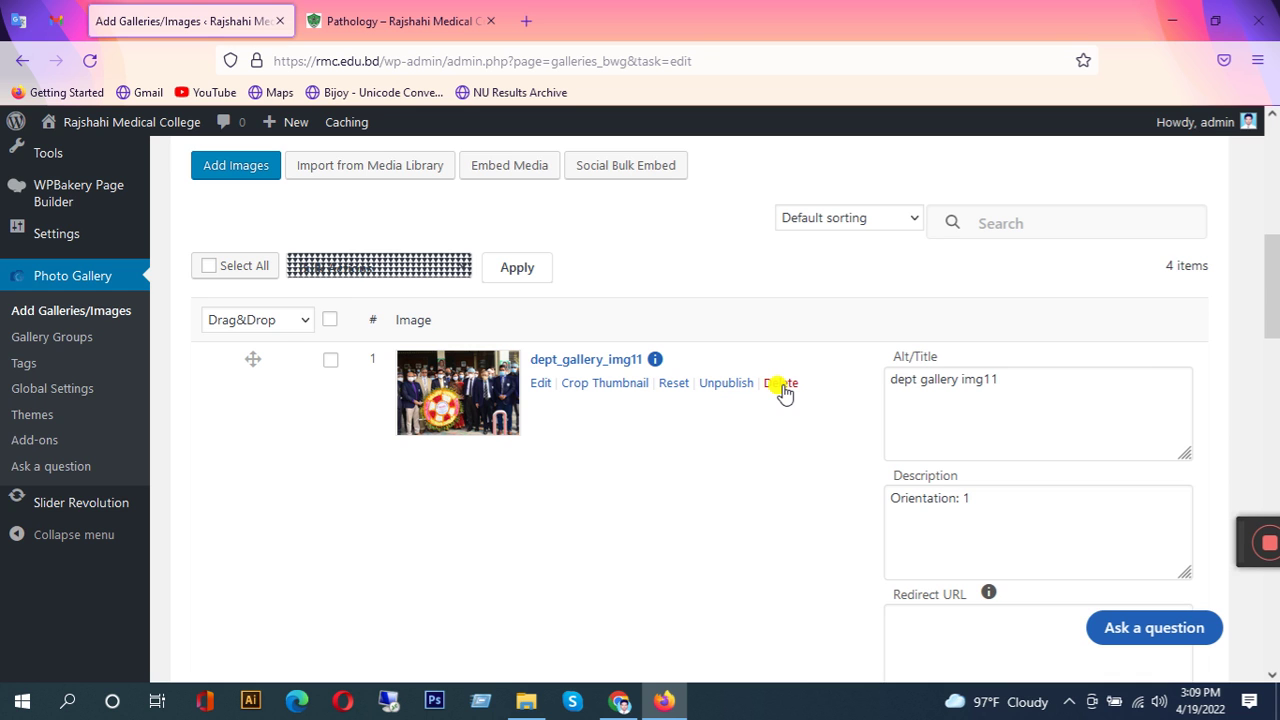
{"action": "scroll", "coordinate": [783, 392], "scroll_direction": "down", "scroll_amount": 4}
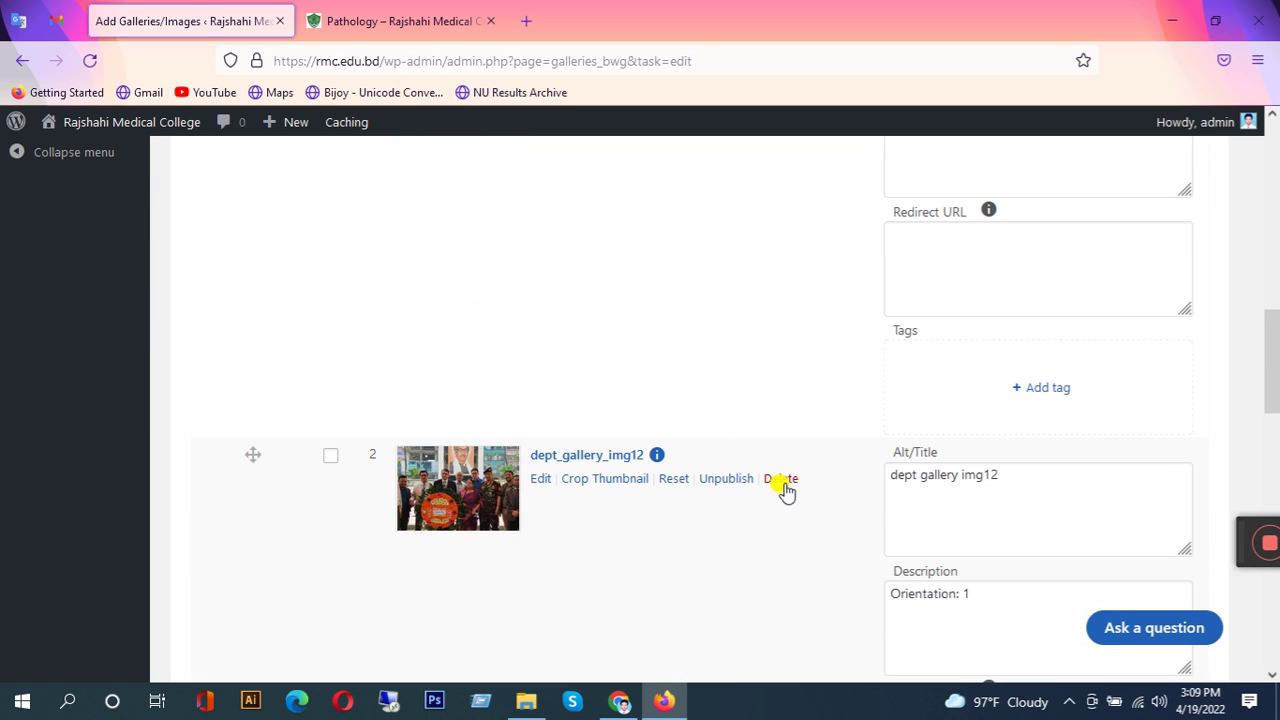
{"action": "scroll", "coordinate": [583, 400], "scroll_direction": "up", "scroll_amount": 5}
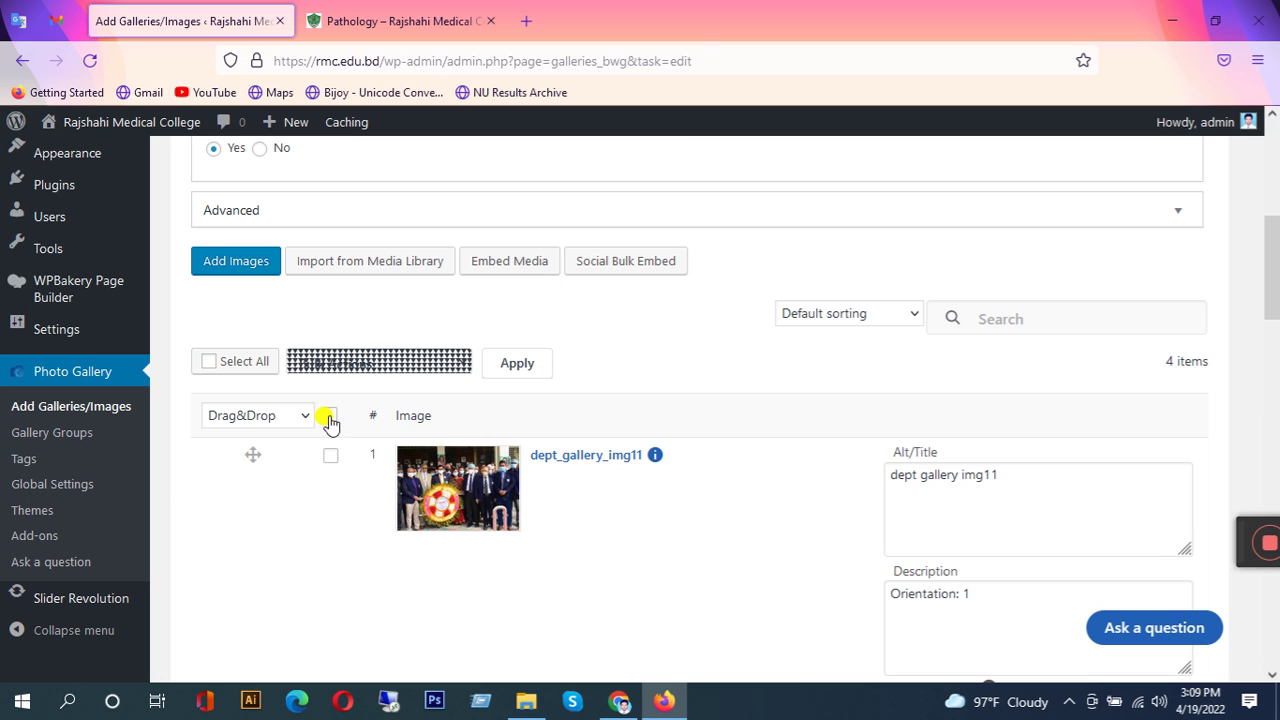
{"action": "left_click", "coordinate": [377, 362]}
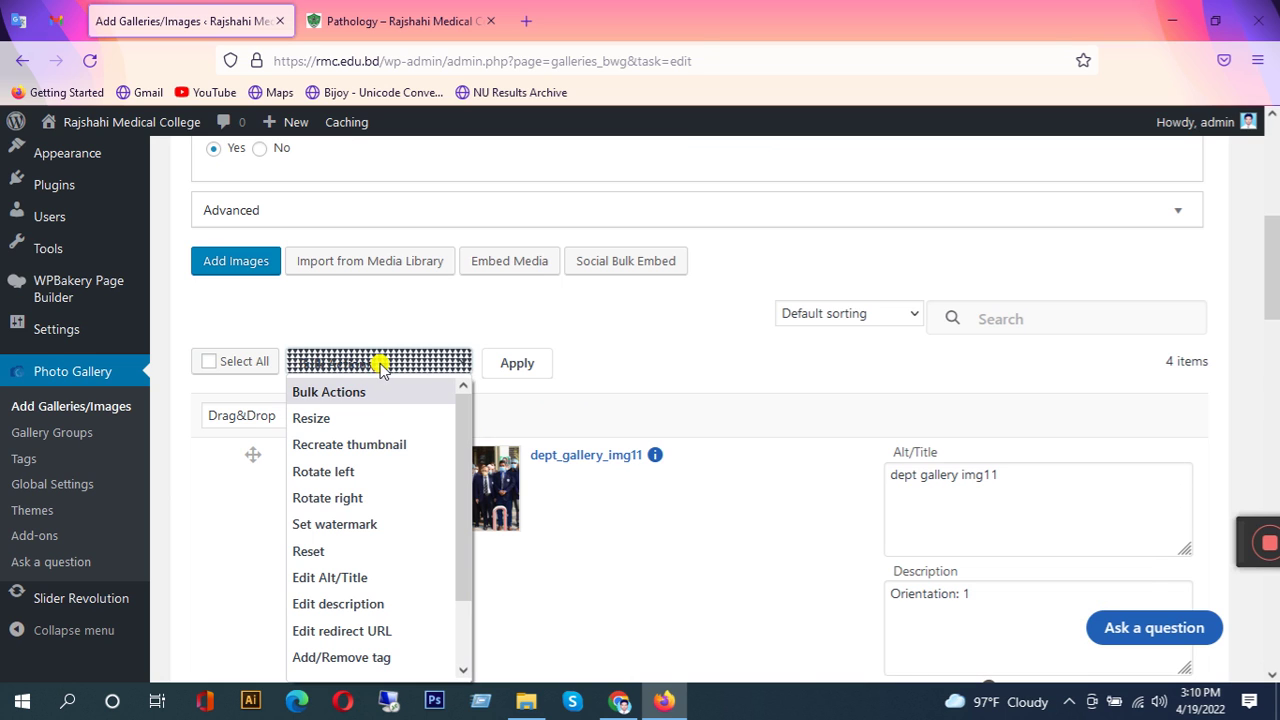
{"action": "scroll", "coordinate": [370, 497], "scroll_direction": "down", "scroll_amount": 2}
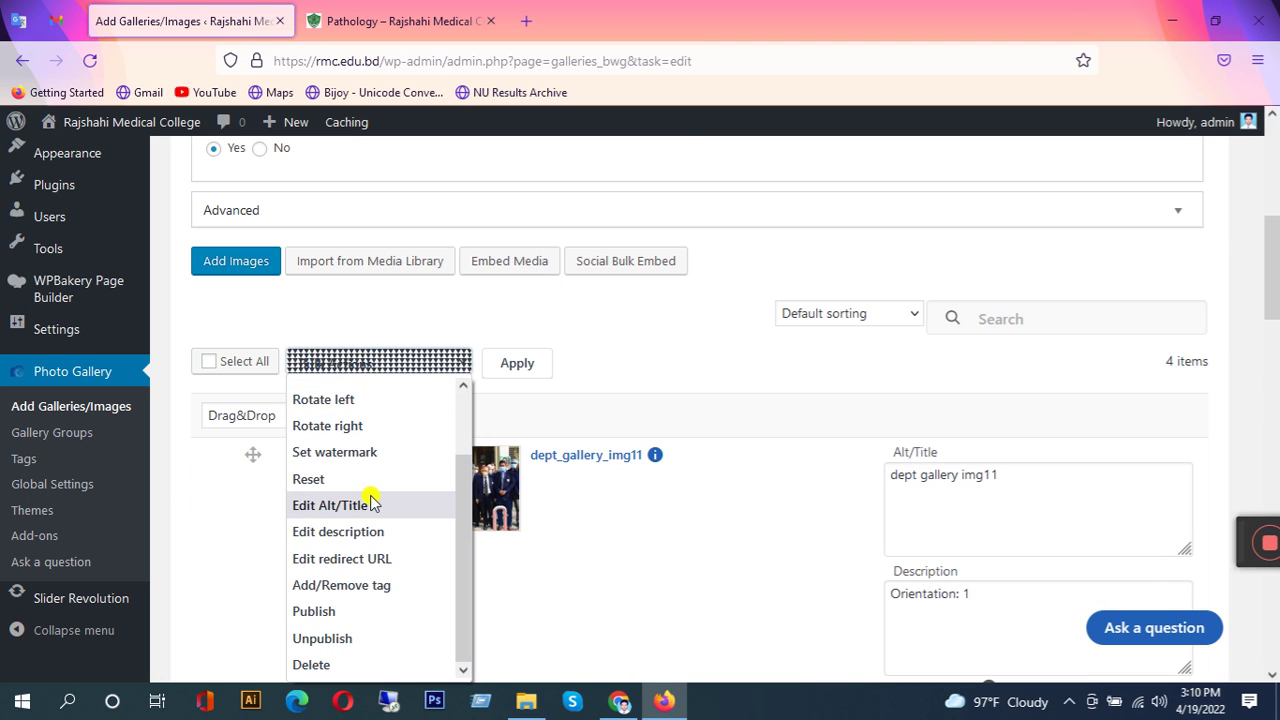
{"action": "left_click", "coordinate": [366, 665]}
{"action": "scroll", "coordinate": [634, 346], "scroll_direction": "down", "scroll_amount": 2}
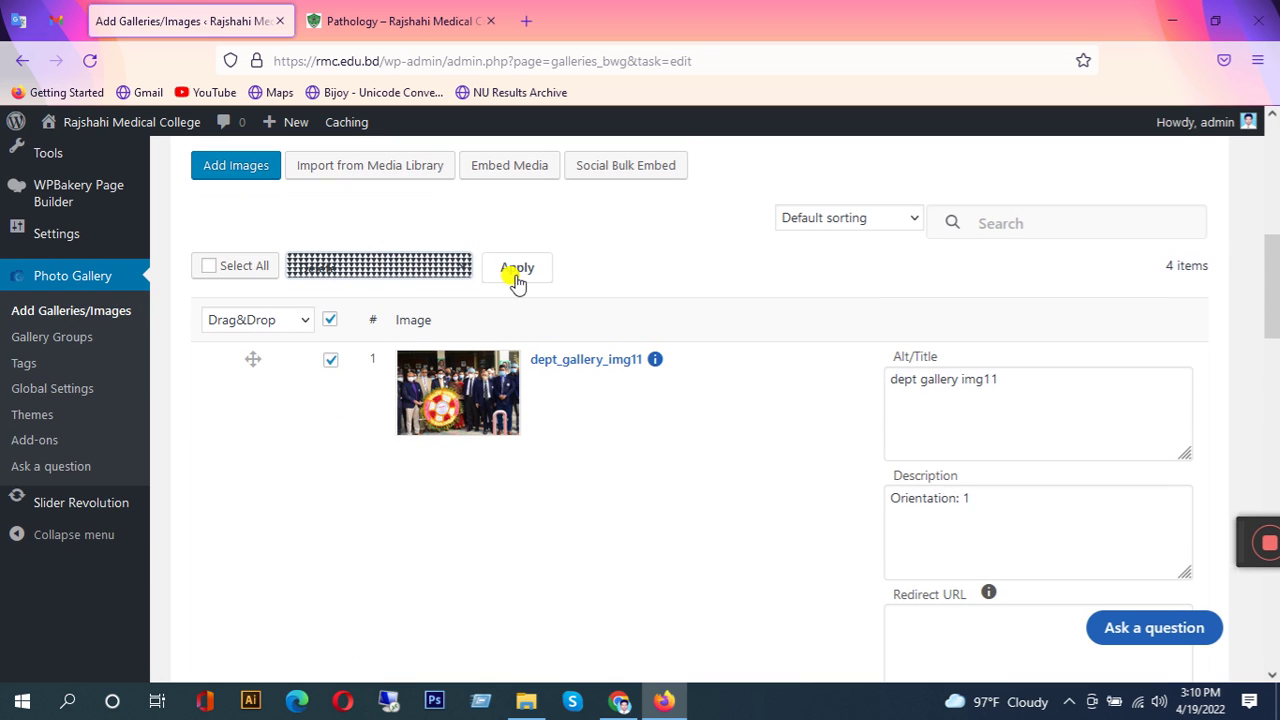
{"action": "left_click", "coordinate": [377, 268]}
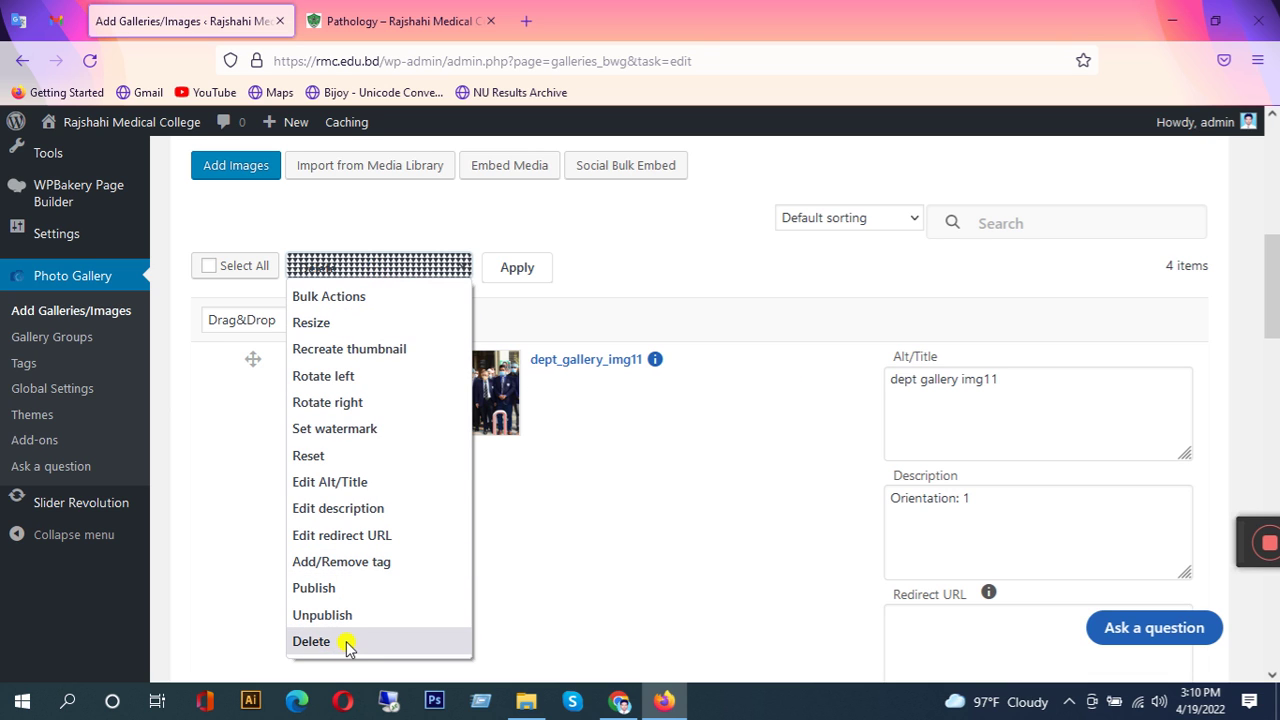
{"action": "left_click", "coordinate": [610, 262]}
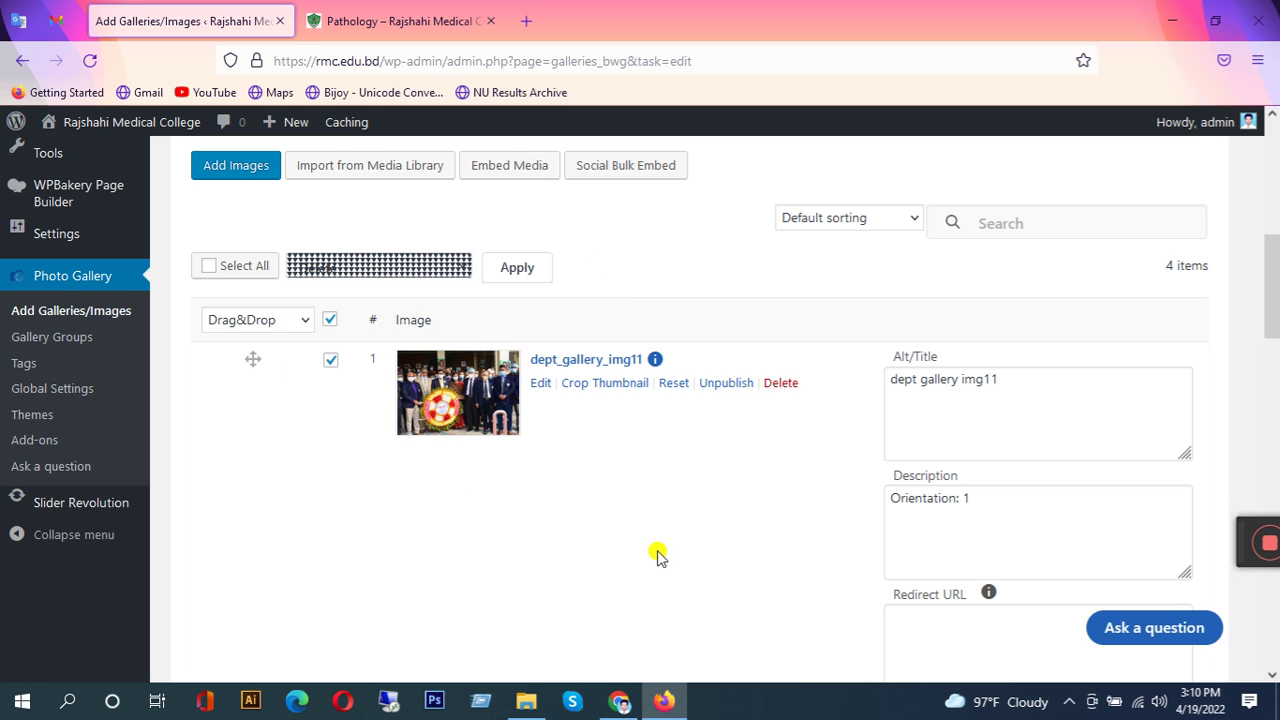
{"action": "scroll", "coordinate": [985, 434], "scroll_direction": "up", "scroll_amount": 5}
{"action": "scroll", "coordinate": [580, 505], "scroll_direction": "down", "scroll_amount": 4}
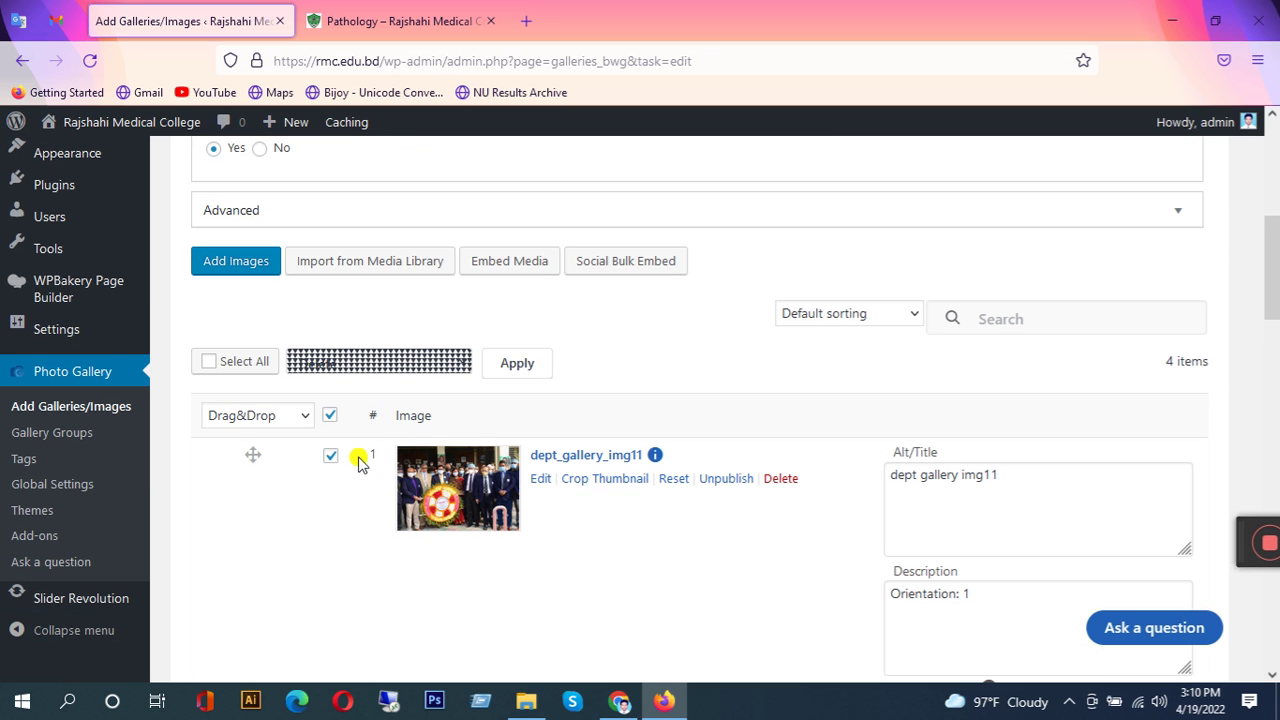
{"action": "left_click", "coordinate": [330, 415]}
Save the Pathology gallery again with its images kept and its Published setting left at Yes.
{"action": "scroll", "coordinate": [571, 372], "scroll_direction": "up", "scroll_amount": 3}
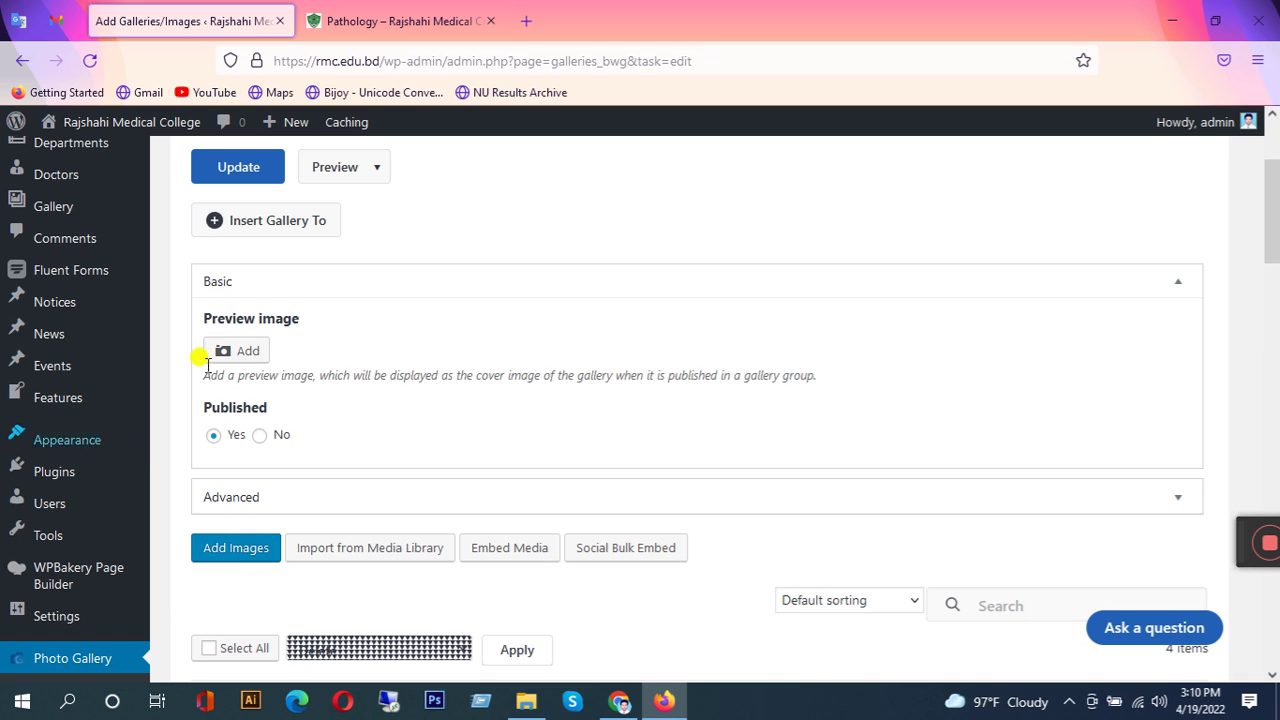
{"action": "scroll", "coordinate": [300, 340], "scroll_direction": "up", "scroll_amount": 1}
{"action": "left_click", "coordinate": [243, 263]}
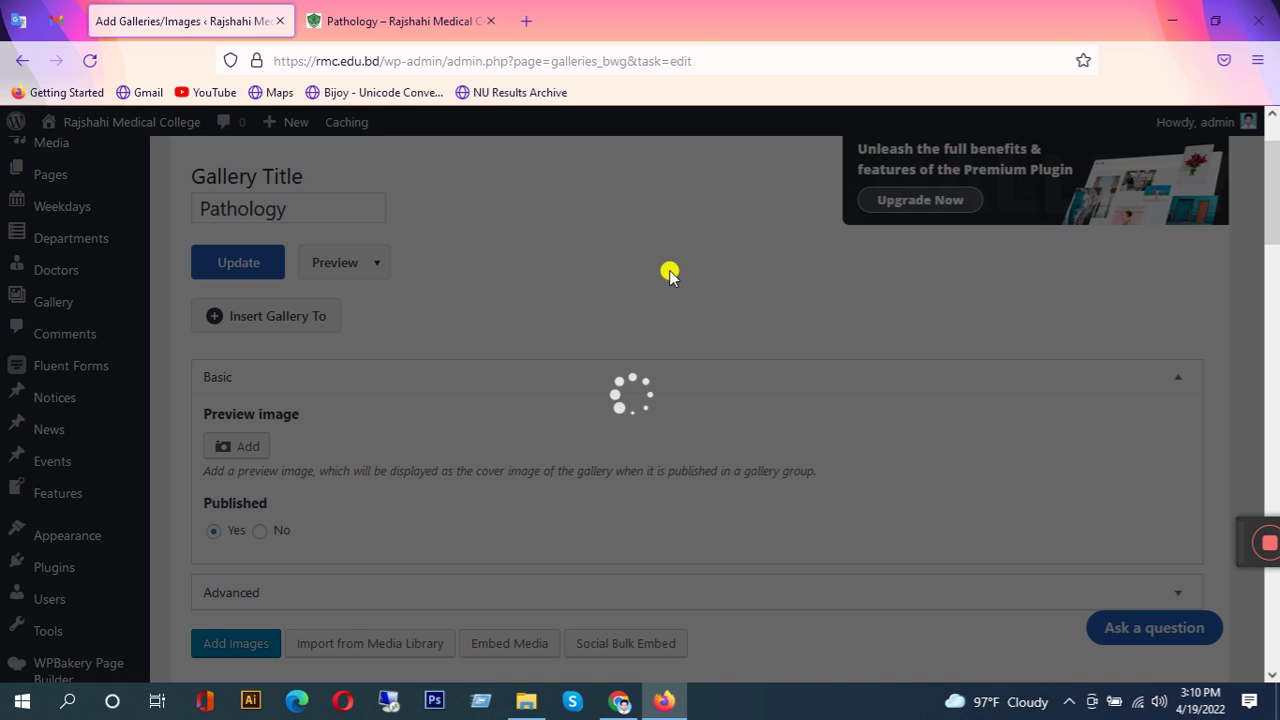